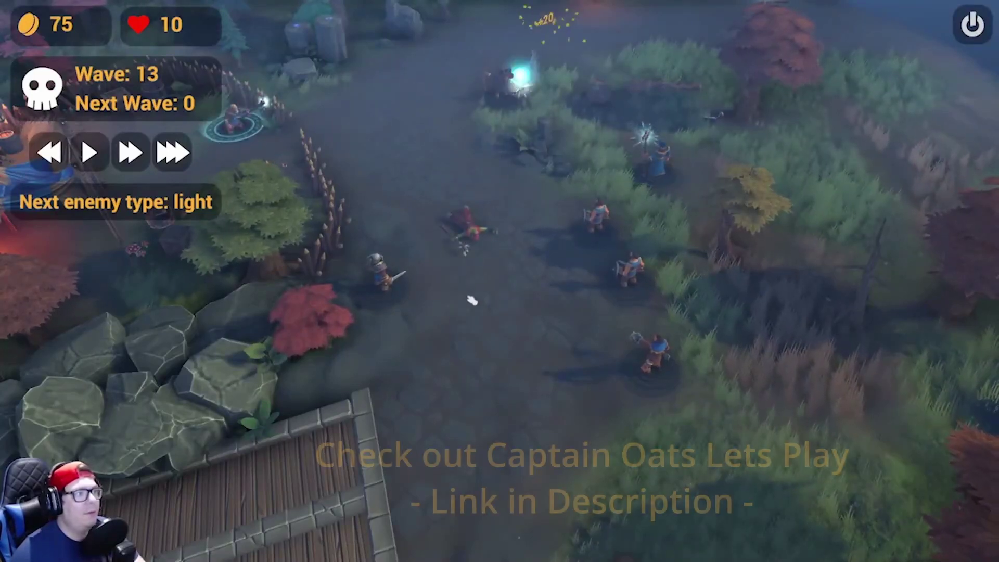
key("w")
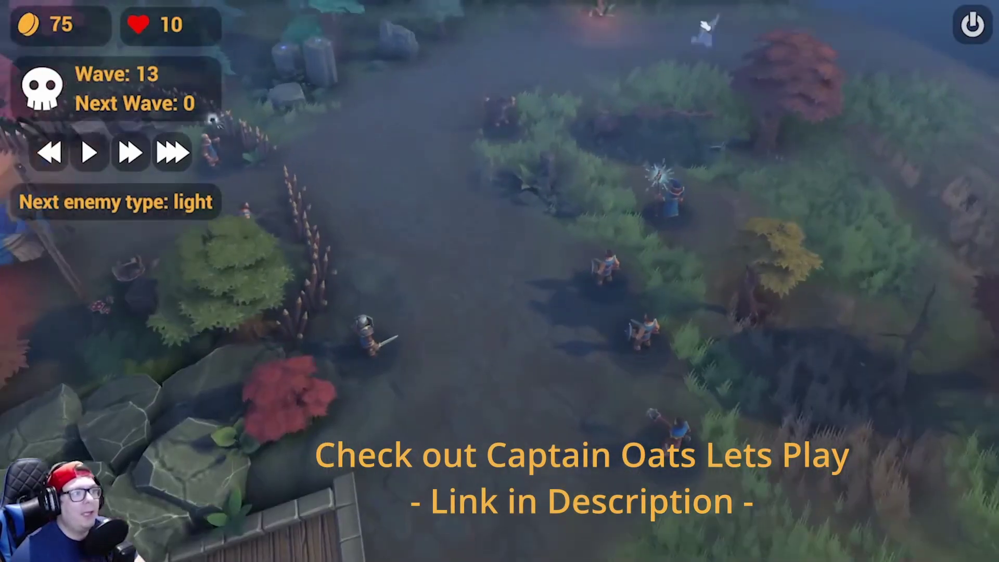
key("w")
key("d")
key("s")
key("a")
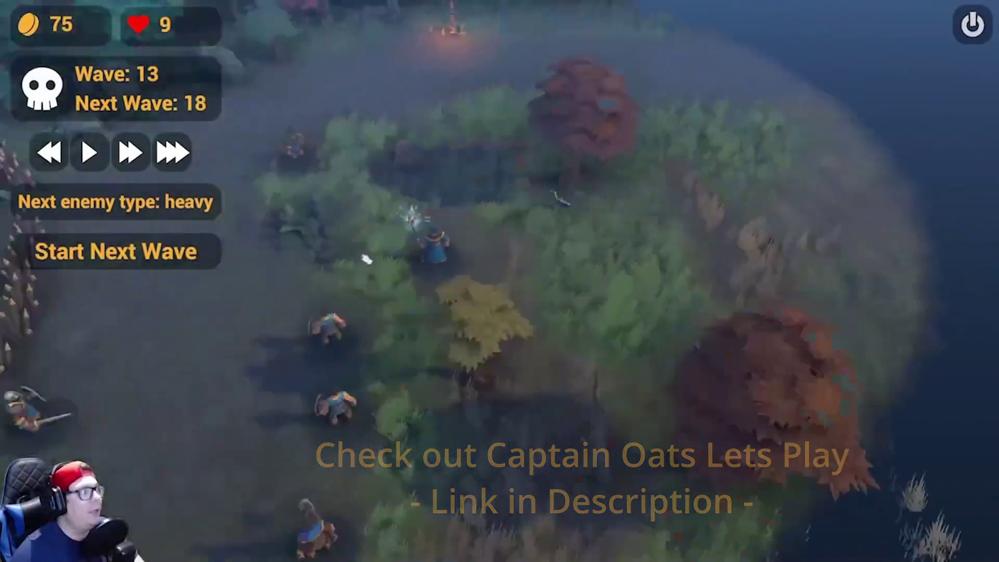
key("s")
key("a")
key("a")
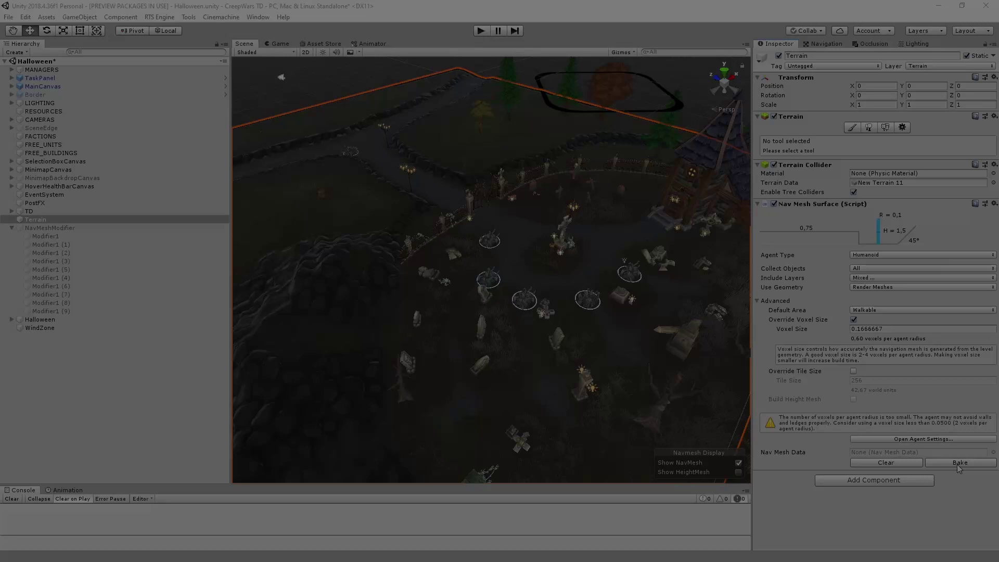
Bake the Terrain's NavMesh from its Nav Mesh Surface component and clear the baked data again
left_click(958, 463)
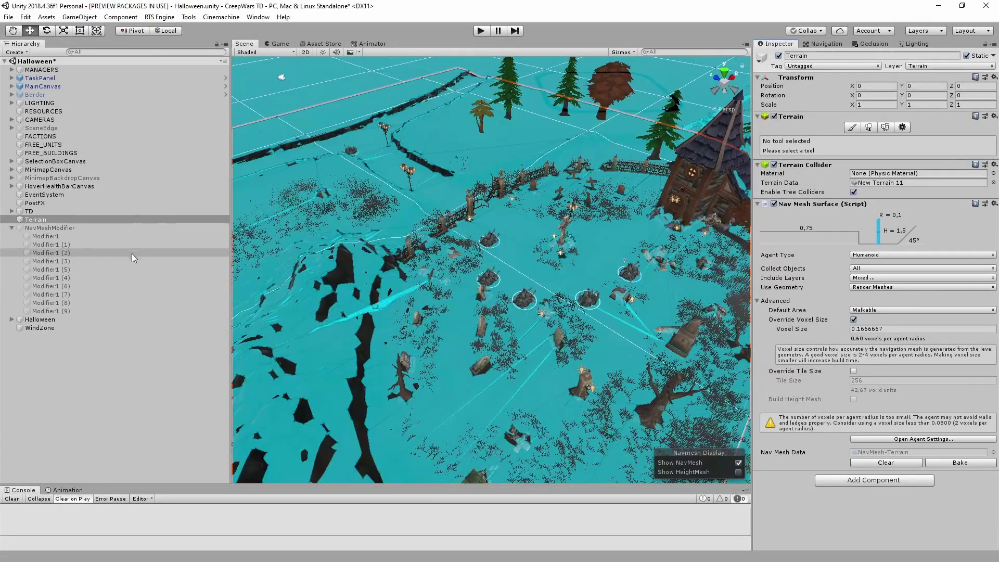
left_click(879, 464)
Activate the NavMeshModifier parent object and bake the Terrain's Nav Mesh Surface with its modifier volumes enabled
left_click(77, 227)
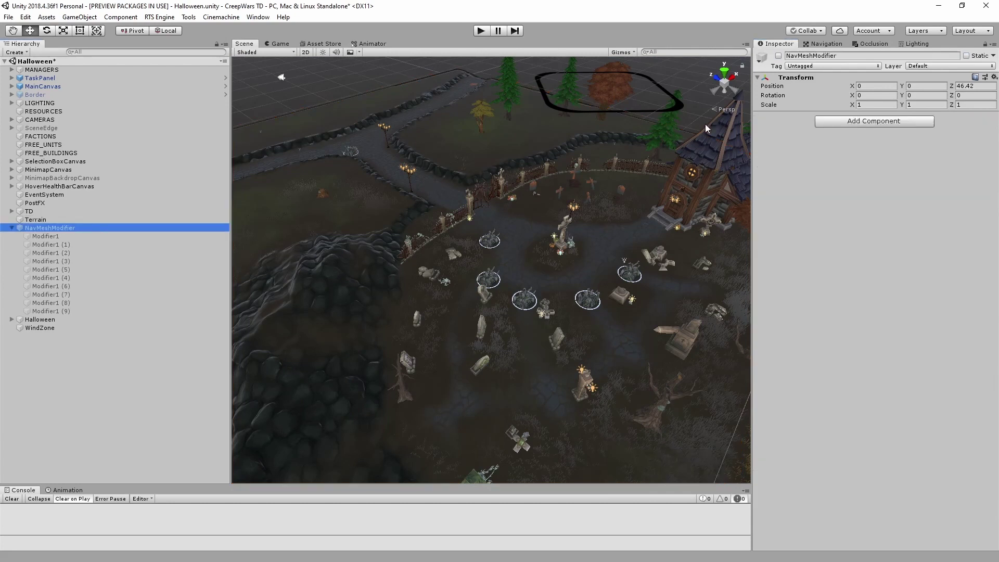
left_click(778, 56)
left_click(57, 252)
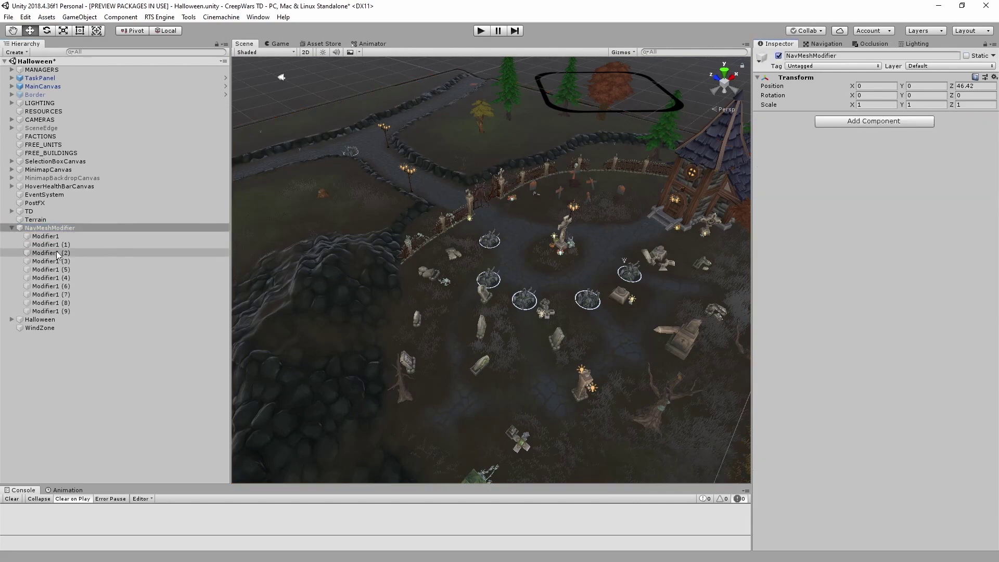
left_click(46, 220)
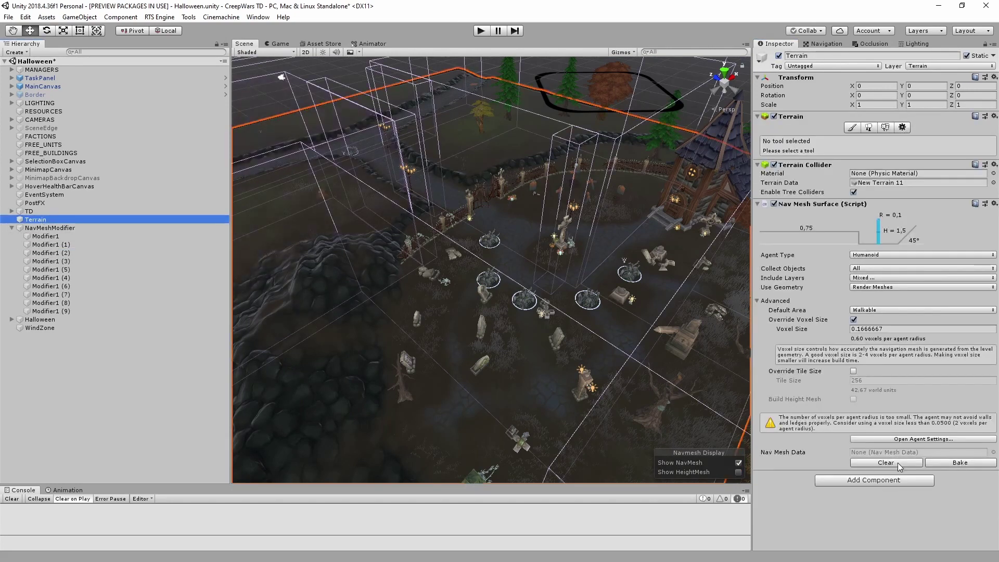
left_click(950, 464)
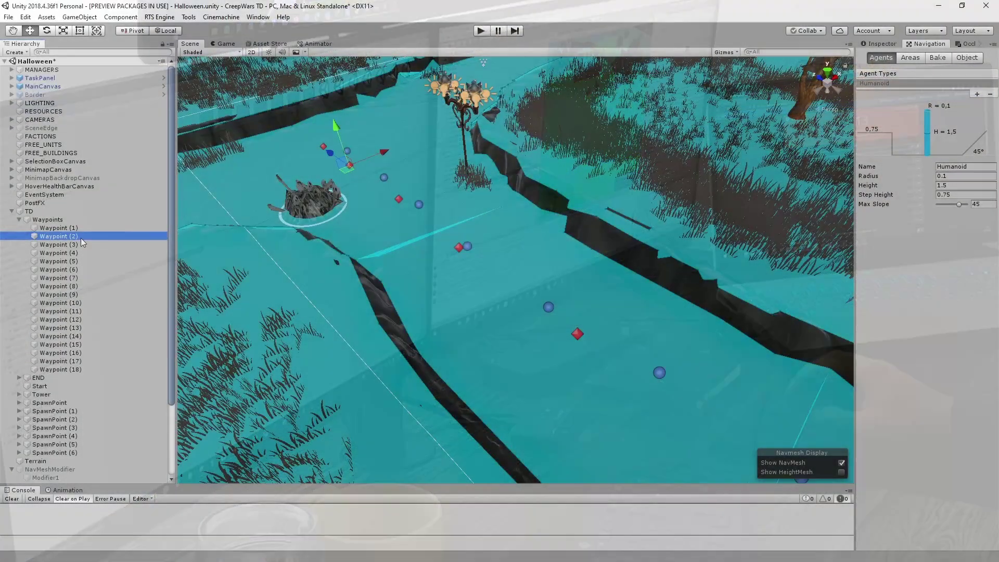
Go through the waypoints from Waypoint (3) to Waypoint (16) to examine the enemy path through the graveyard
left_click(80, 244)
left_click(80, 253)
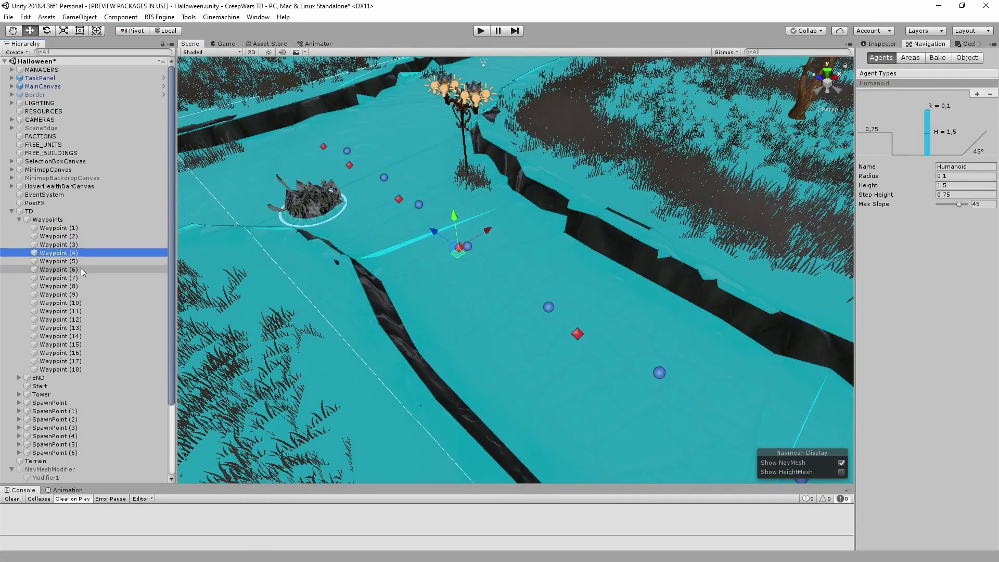
left_click(81, 262)
left_click(80, 269)
left_click(79, 277)
double_click(83, 303)
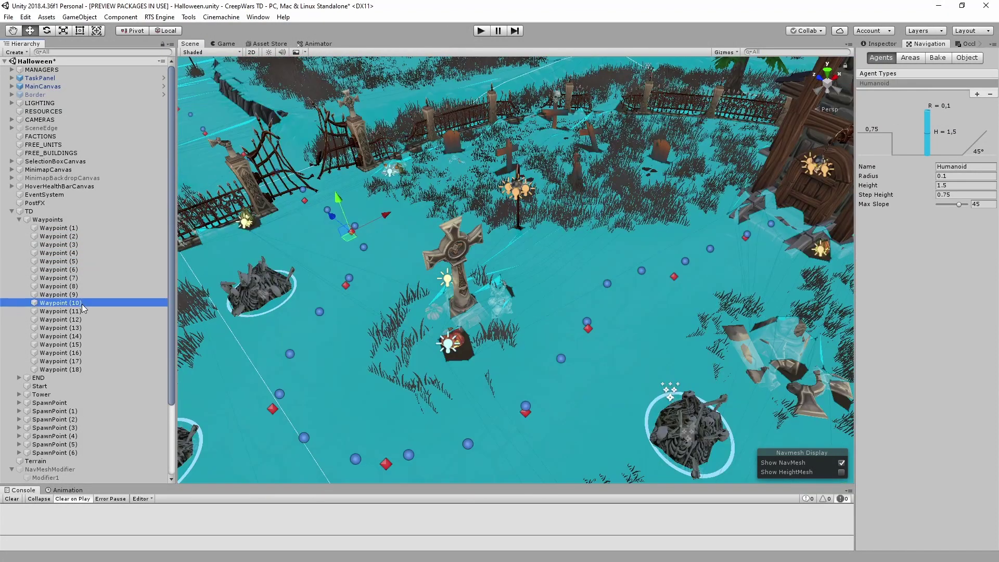
left_click(81, 311)
left_click(80, 320)
left_click(81, 328)
left_click(81, 336)
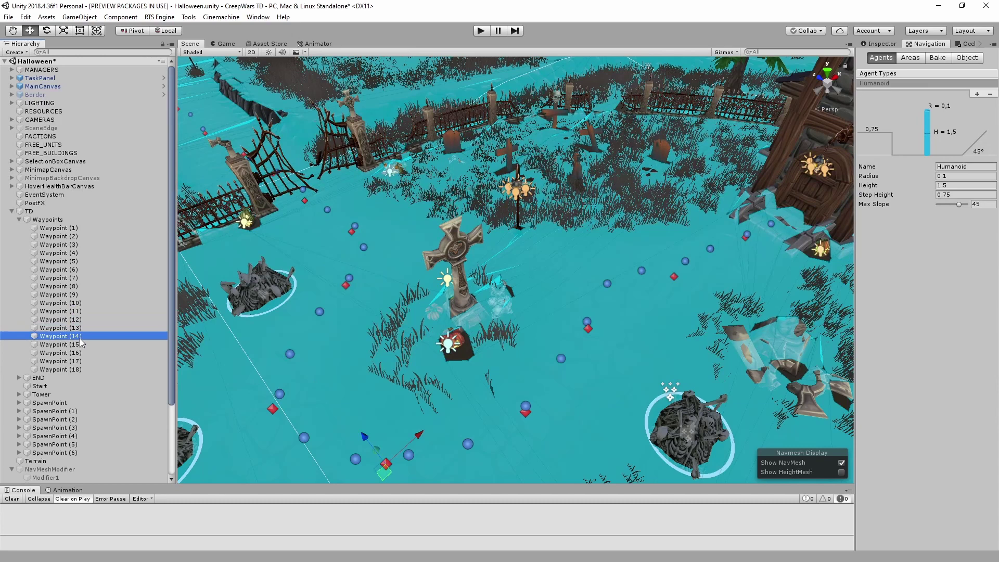
left_click(81, 345)
left_click(82, 354)
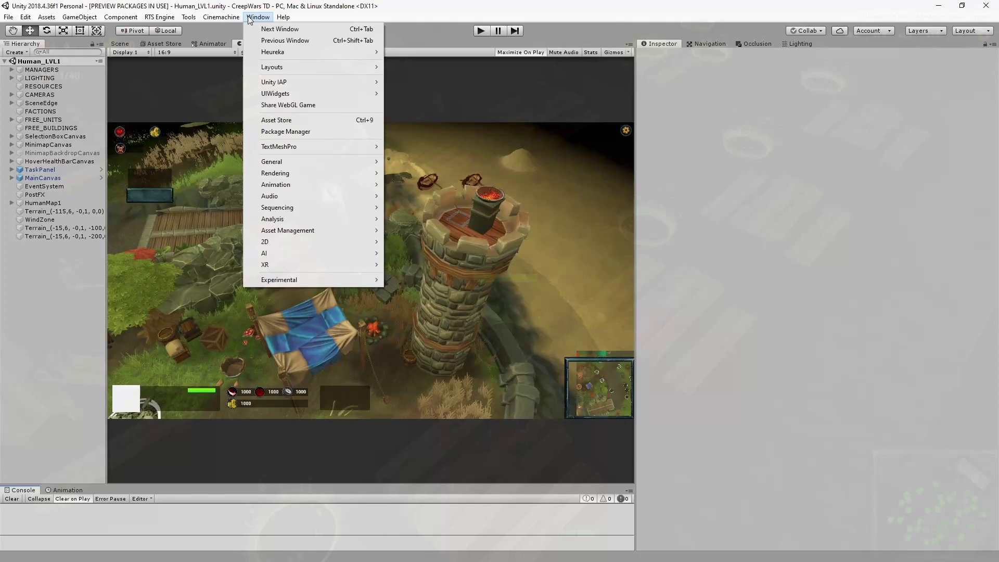
Open the Package Manager and search the Unity Registry packages for "navmesh"
mouse_move(241, 24)
left_click(285, 133)
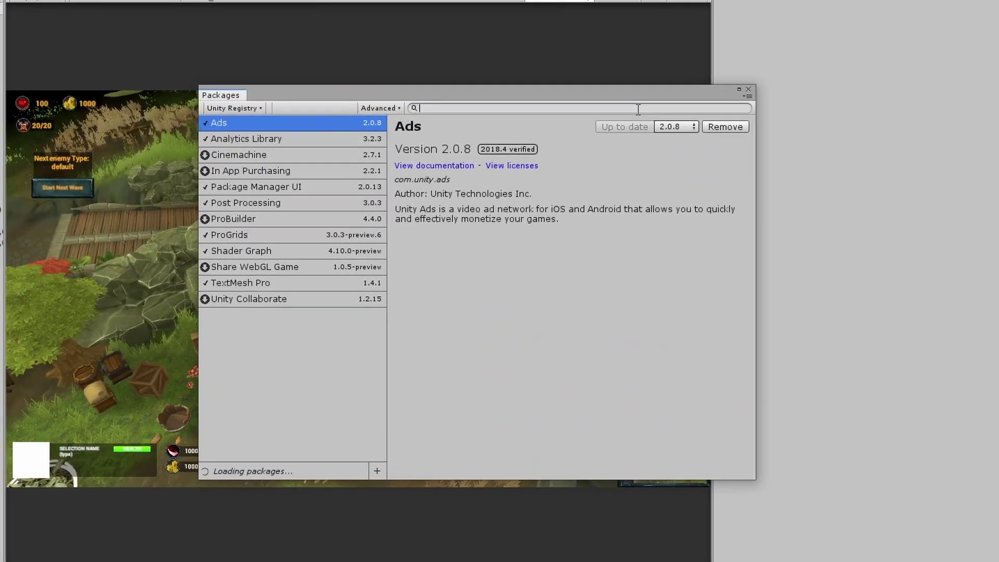
left_click(587, 126)
type("navmesh")
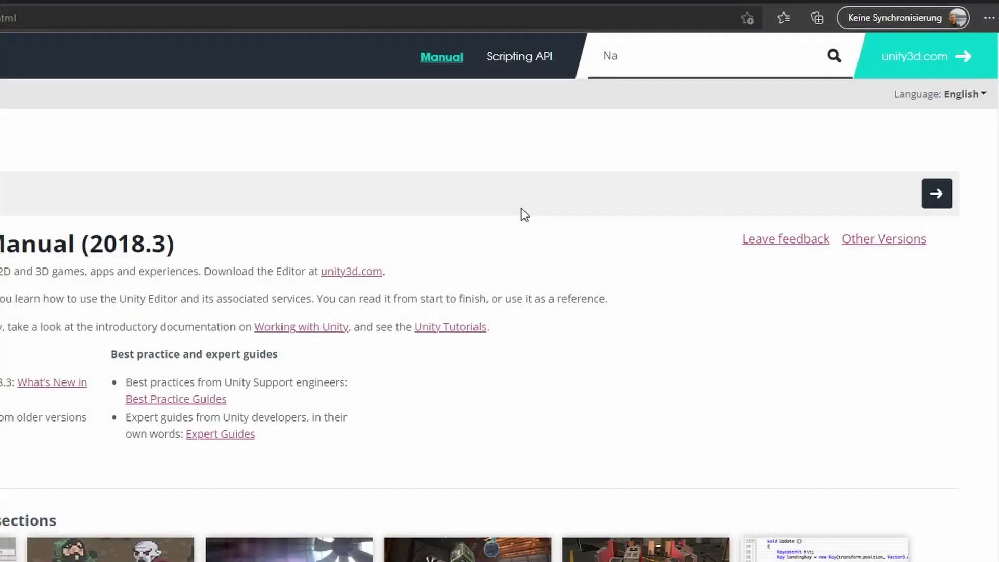
Search the Unity 2018.3 manual in the browser for "NavMesh Modifier Volume" and open that component's page
type("h Modifier")
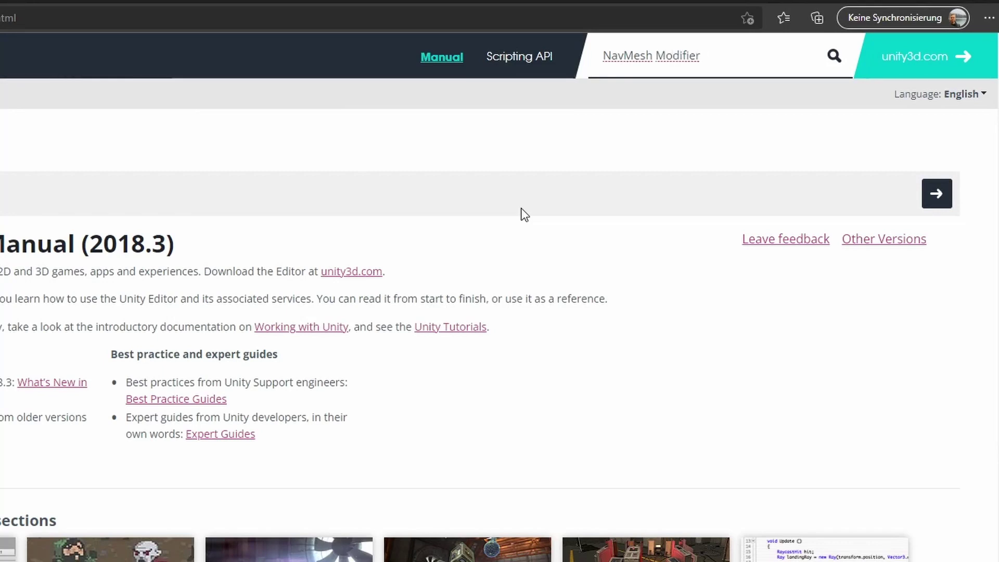
type(" Volume")
key("Return")
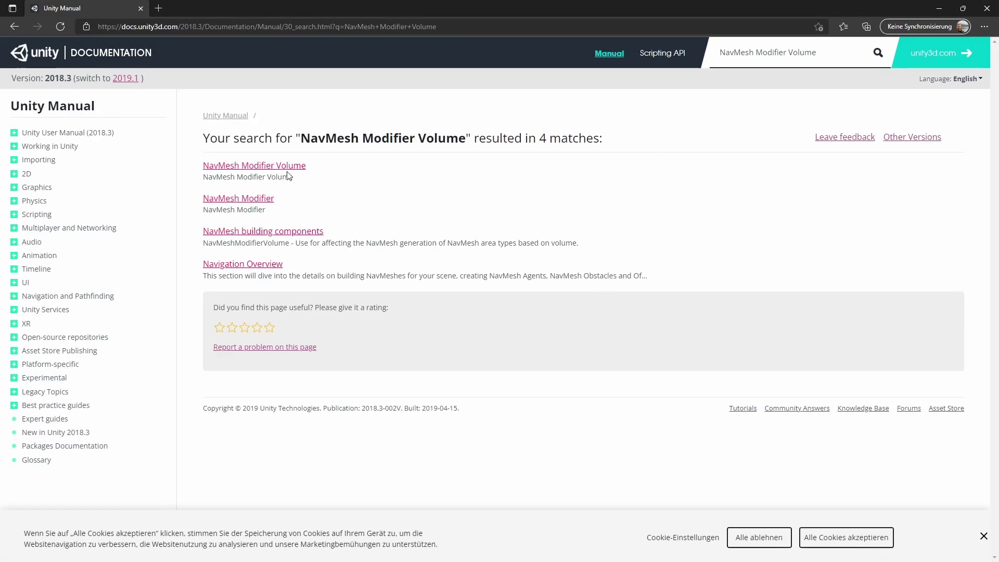
left_click(286, 165)
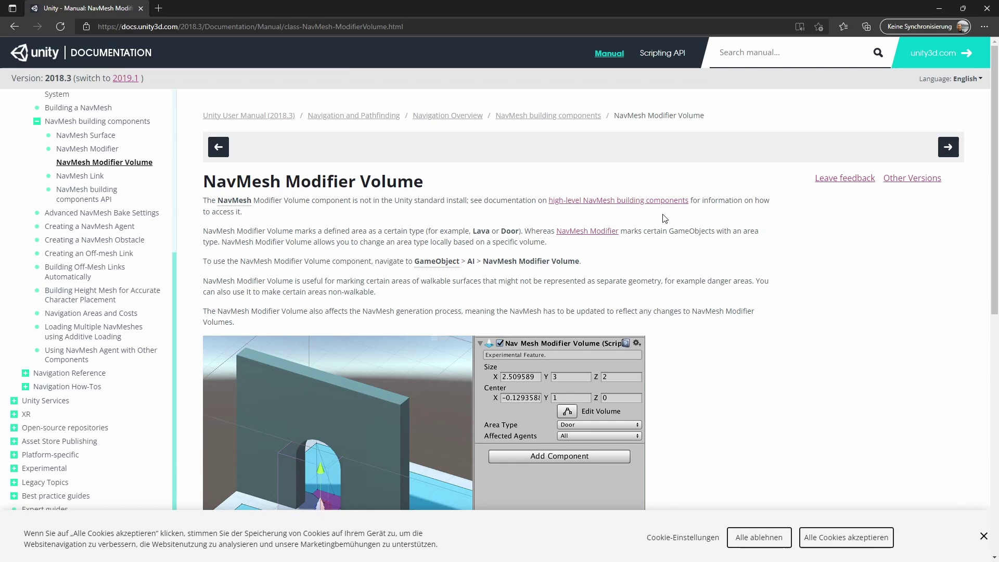
Open the high-level NavMesh building components documentation and follow its installation link to the NavMesh Components page
left_click(642, 202)
scroll(585, 406, "down", 4)
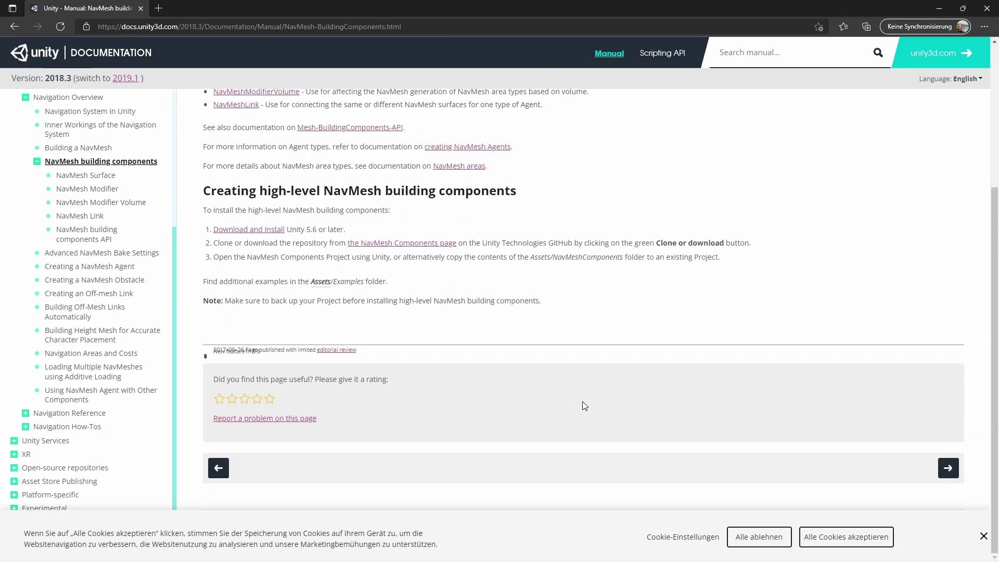
left_click(405, 238)
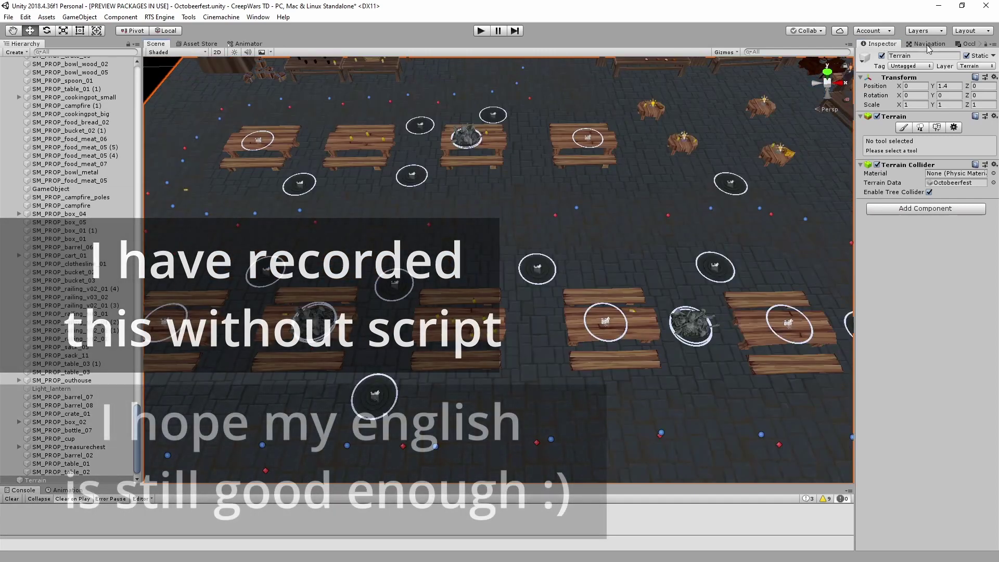
Display the baked NavMesh in the Octobeerfest scene and examine its coverage around the tables, stalls and waypoints
left_click(927, 44)
scroll(621, 227, "down", 1)
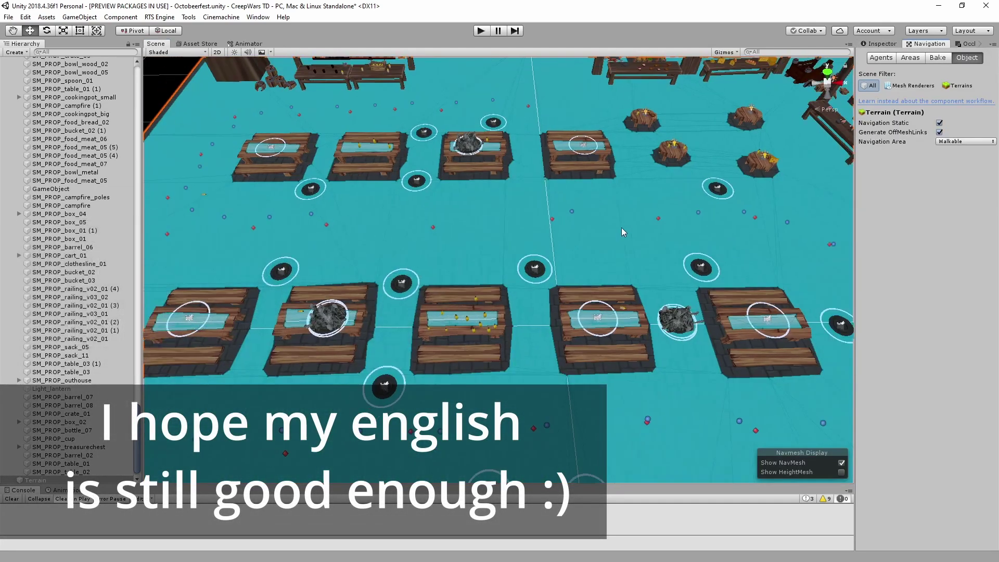
scroll(588, 254, "down", 1)
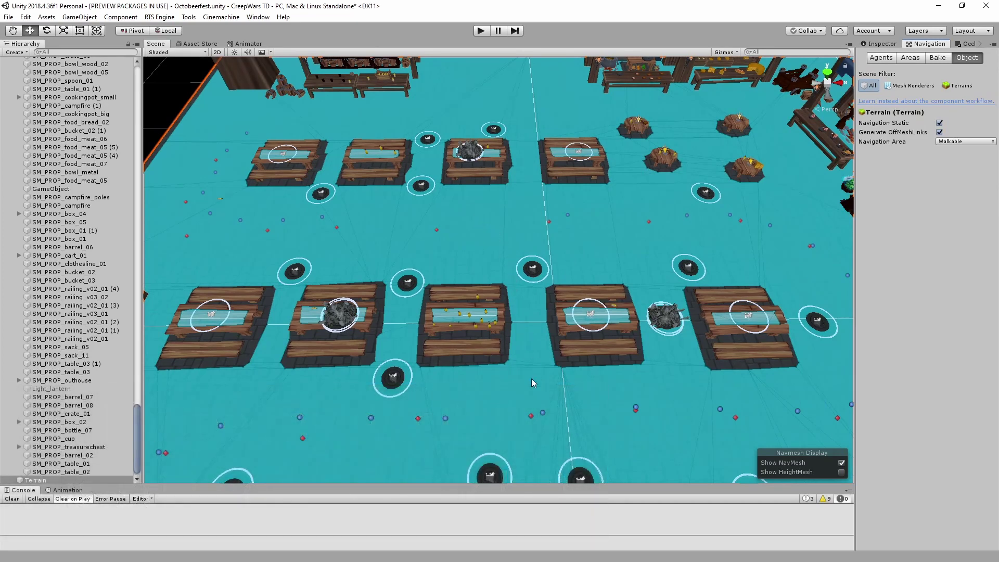
scroll(557, 404, "down", 6)
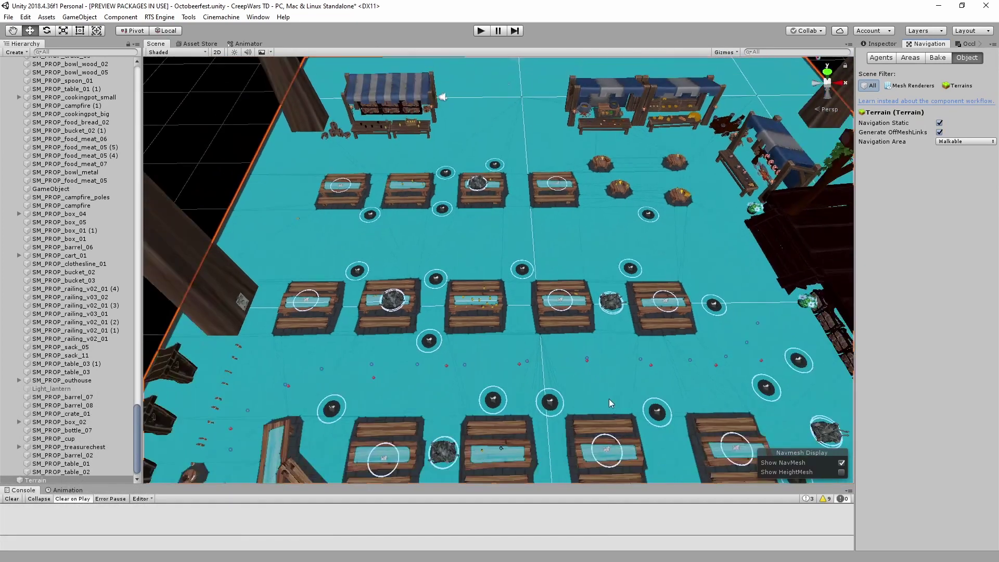
middle_click_drag(608, 398, 584, 282)
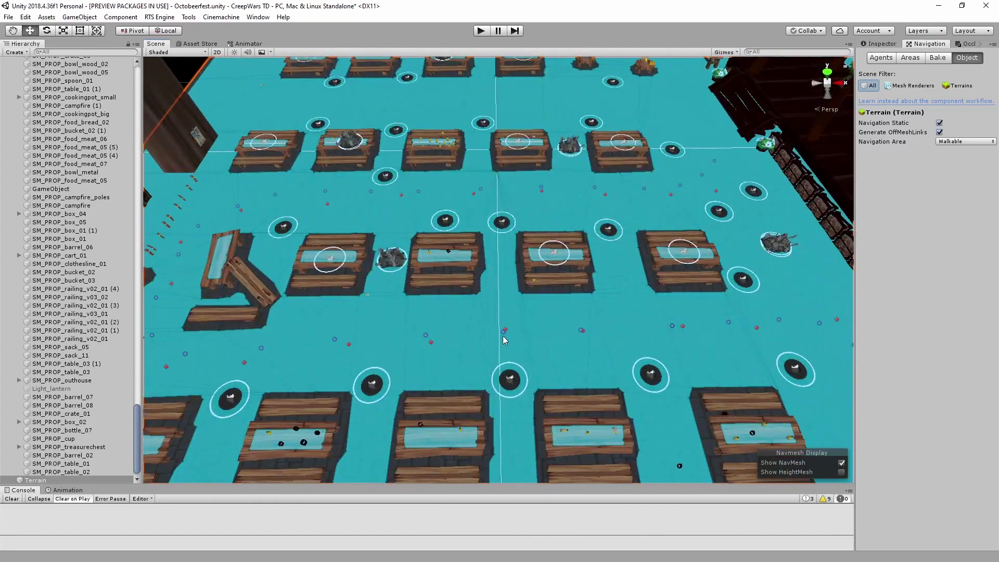
middle_click_drag(520, 428, 506, 343)
scroll(526, 332, "down", 2)
middle_click_drag(698, 312, 592, 309)
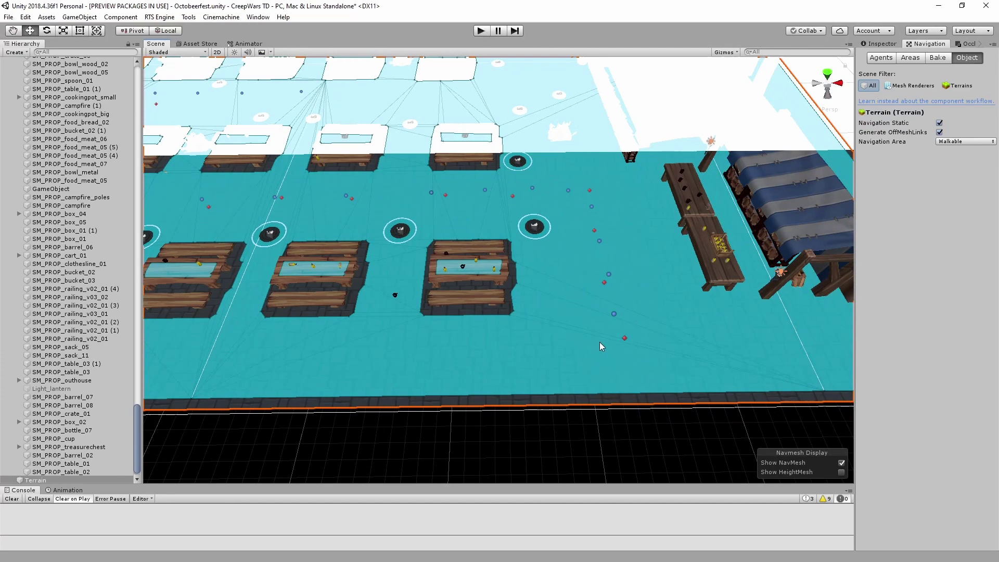
right_click_drag(556, 330, 520, 281)
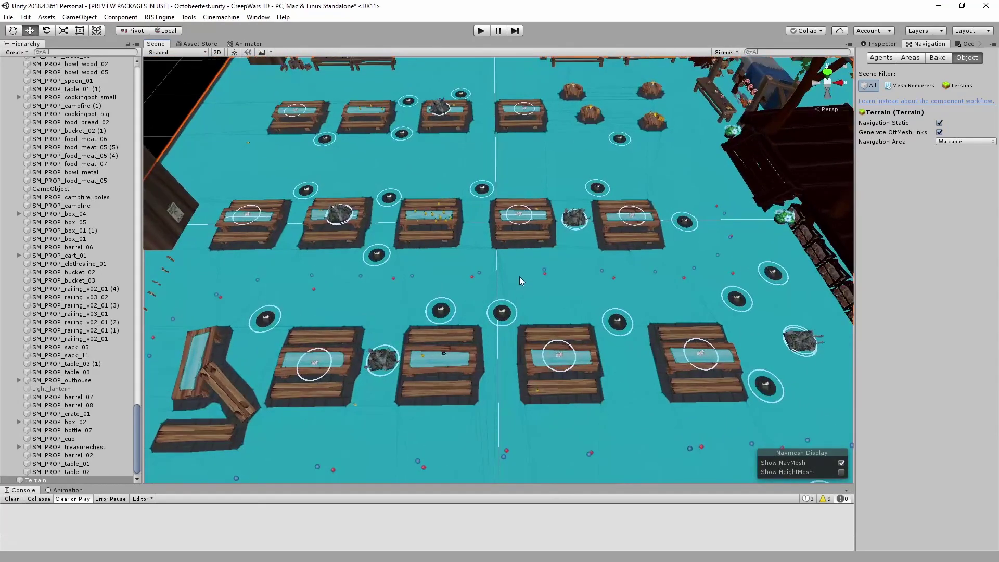
middle_click_drag(519, 305, 583, 254)
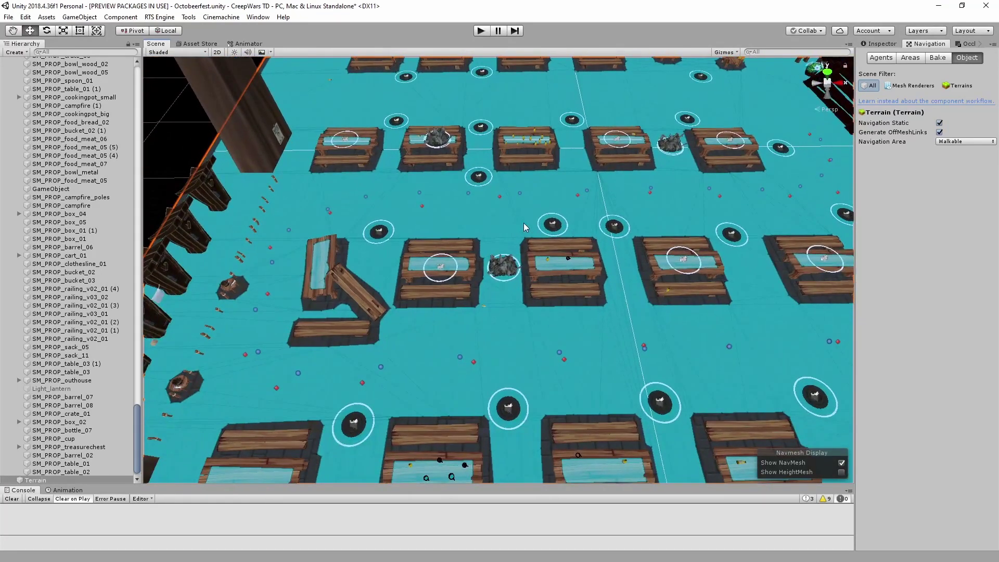
middle_click_drag(601, 217, 541, 183)
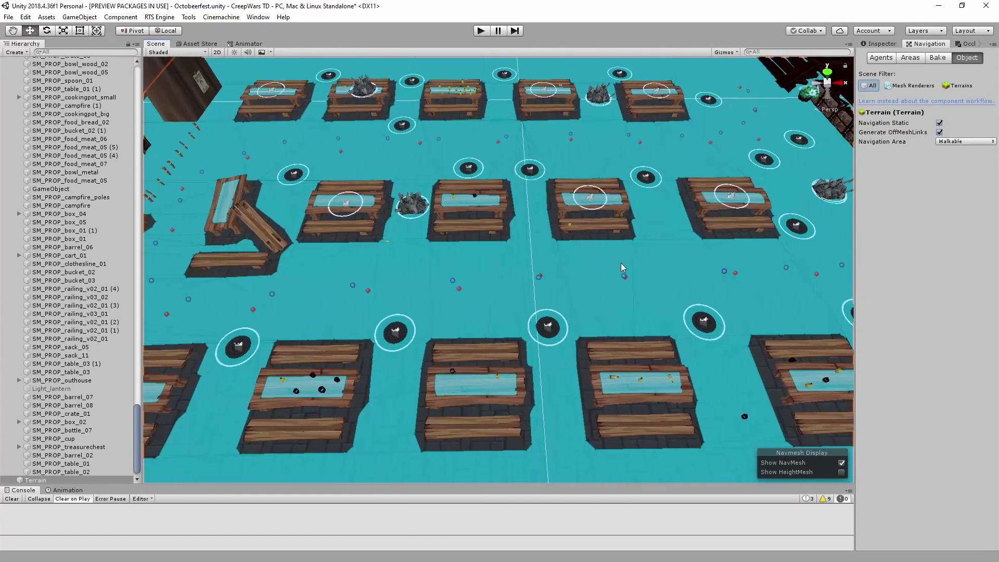
scroll(620, 263, "down", 5)
scroll(620, 263, "up", 6)
middle_click_drag(437, 208, 655, 254)
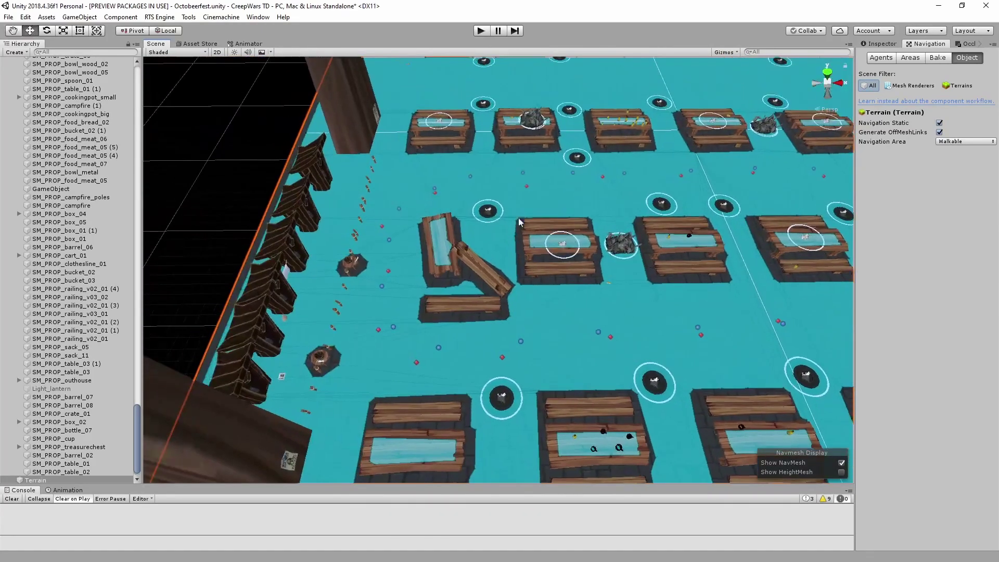
right_click_drag(518, 217, 562, 175)
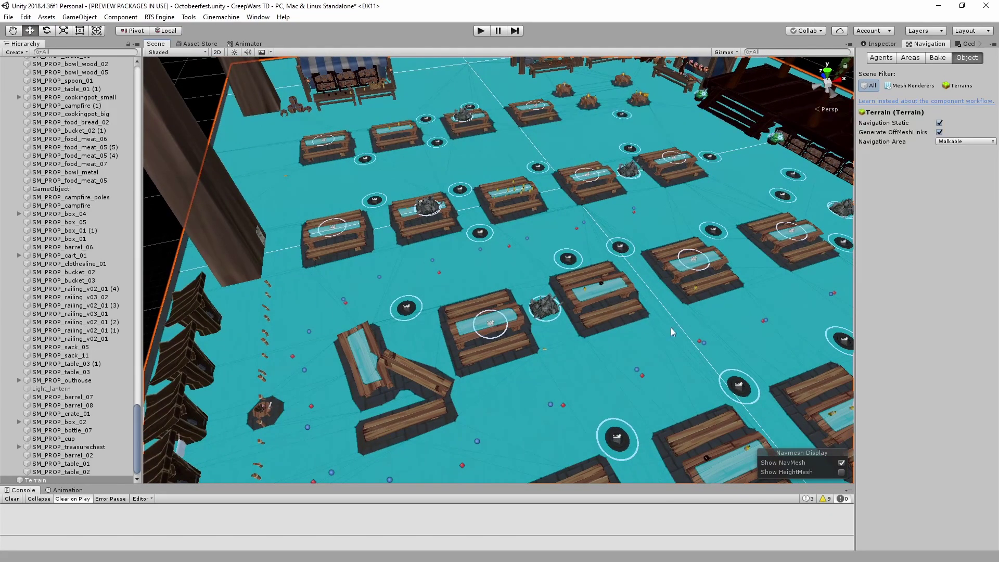
middle_click_drag(671, 327, 666, 314)
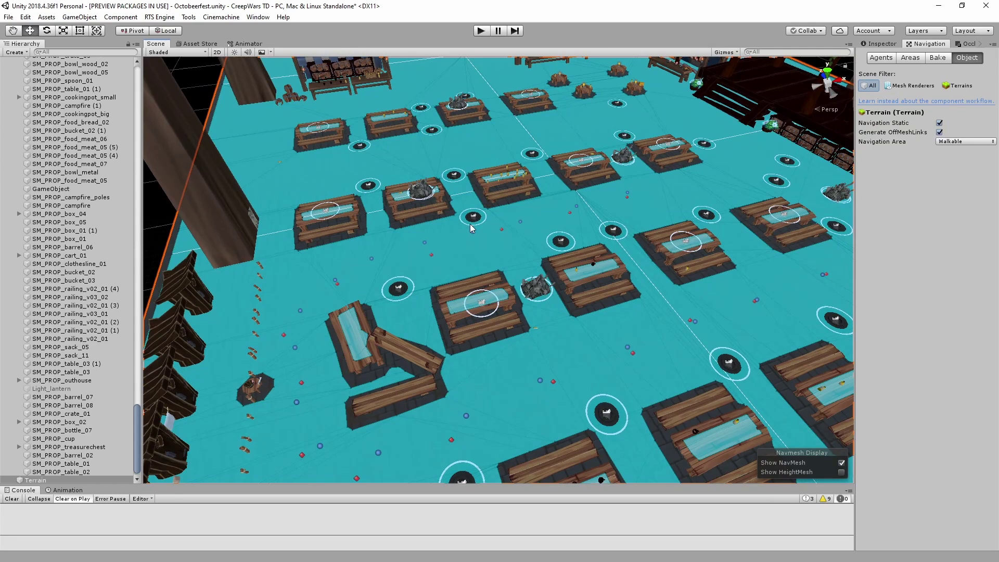
middle_click_drag(558, 296, 545, 274)
right_click_drag(598, 291, 539, 257)
middle_click_drag(620, 276, 491, 269)
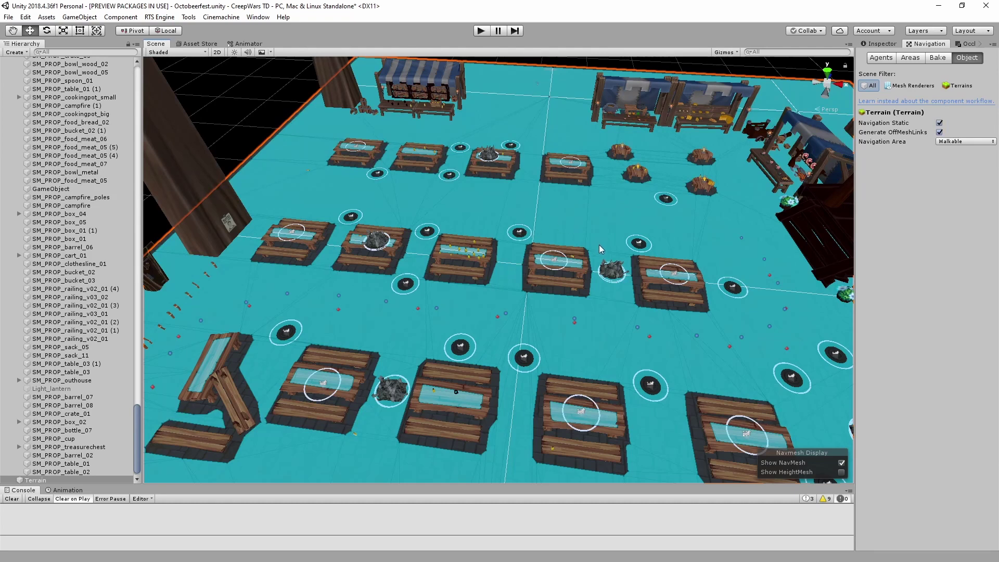
left_click_drag(600, 254, 538, 207, "alt")
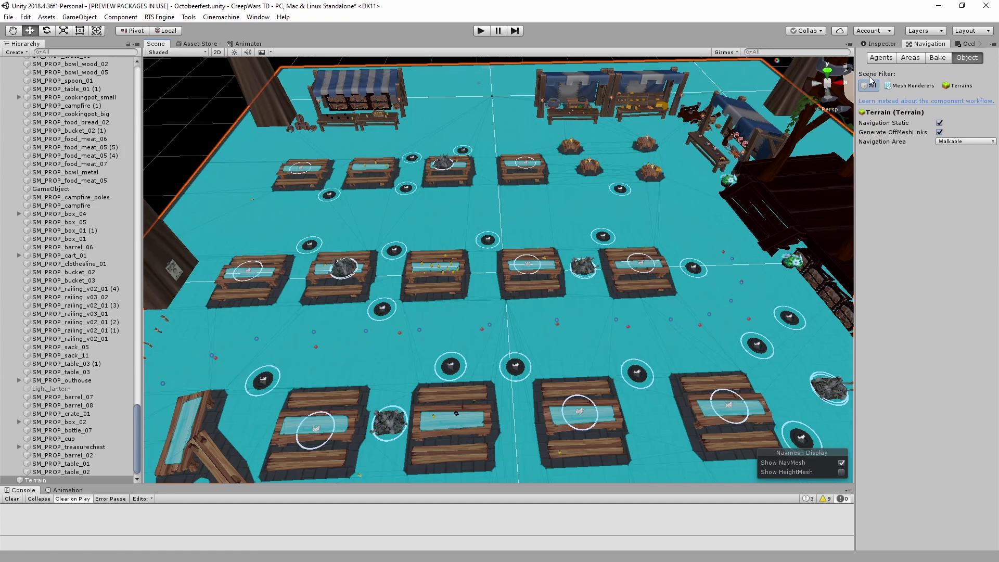
Clear the Octobeerfest scene's existing baked NavMesh in the Navigation bake settings
left_click(937, 58)
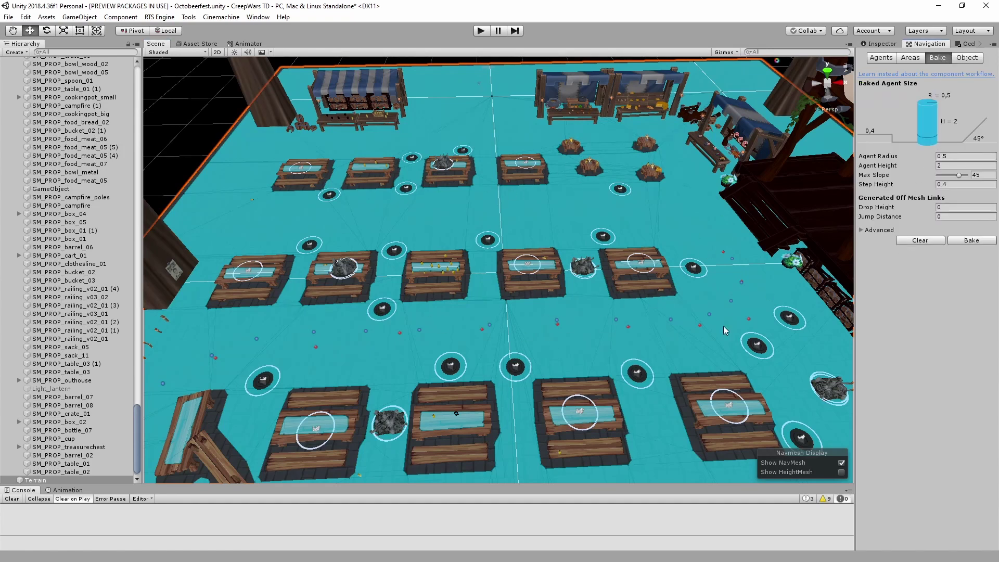
left_click(924, 239)
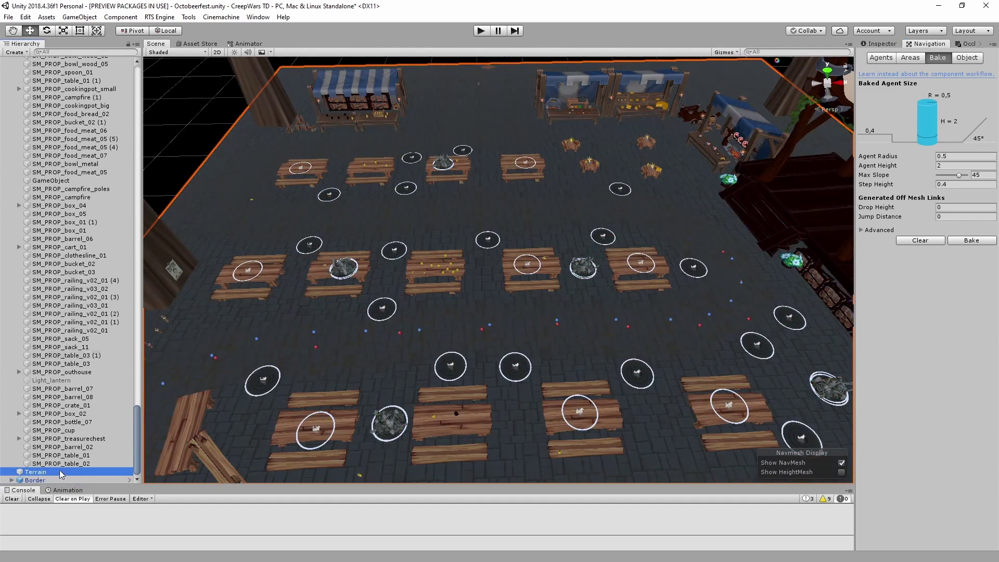
Add a NavMeshSurface component to the Terrain object
left_click(879, 44)
left_click(925, 208)
type("nav")
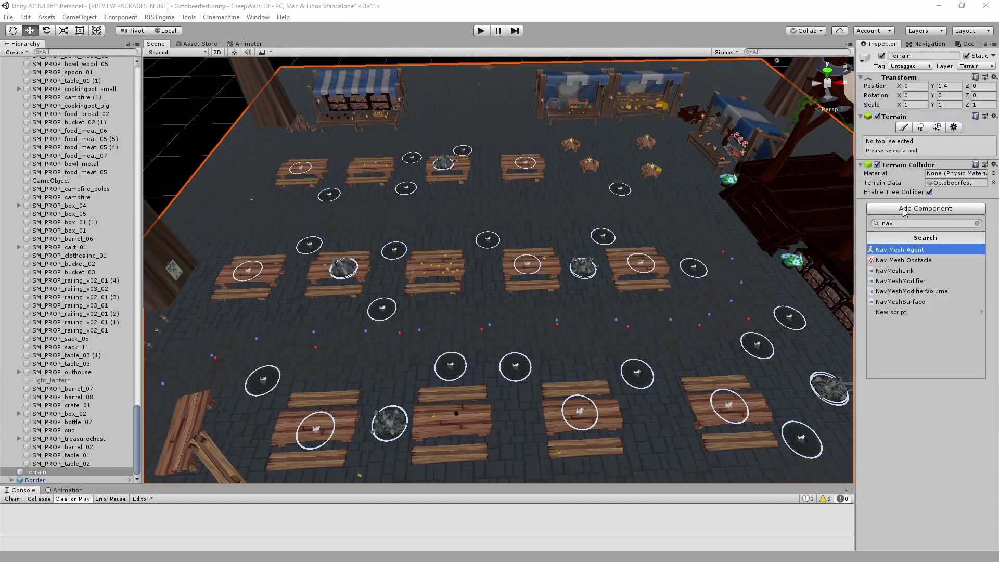
left_click(900, 302)
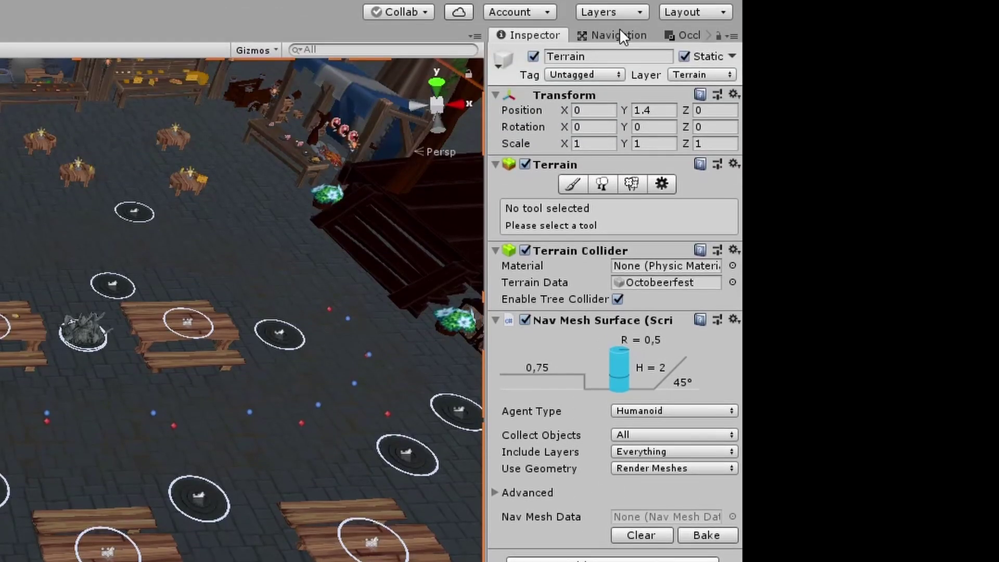
Compare the Navigation bake settings with the Terrain's Nav Mesh Surface settings
left_click(618, 56)
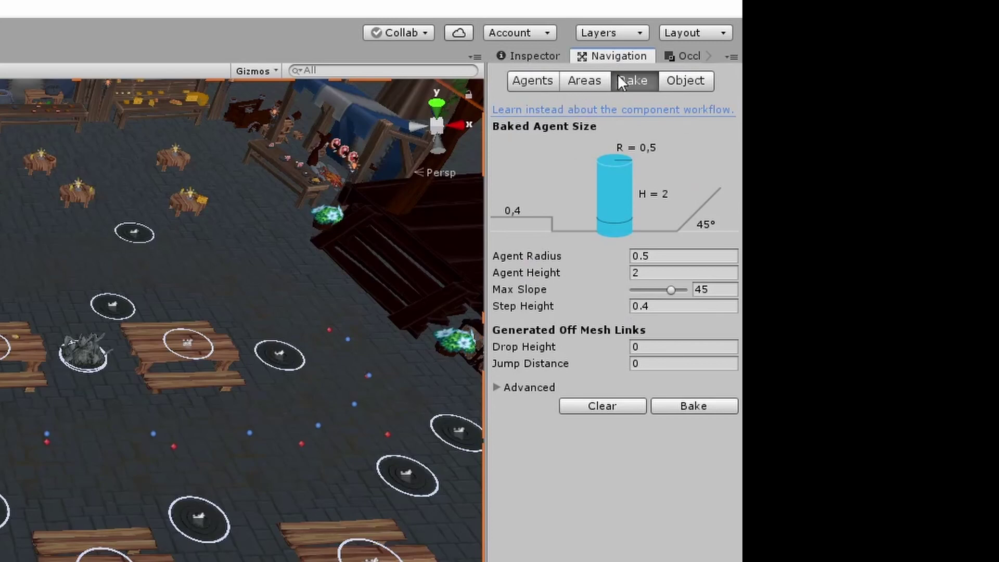
left_click(519, 56)
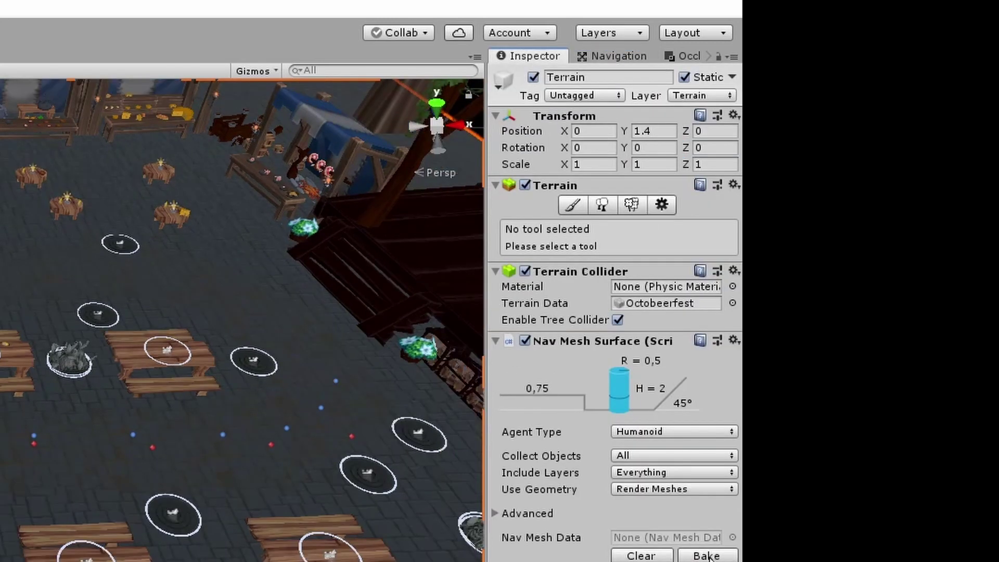
left_click(706, 555)
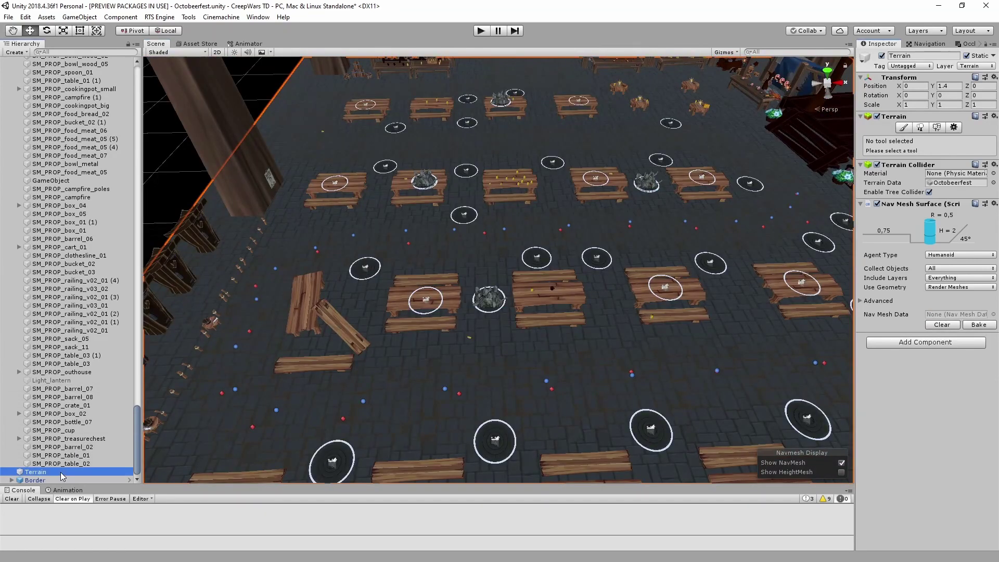
Create an empty child object under Terrain and name it NavMeshModifier
right_click(62, 475)
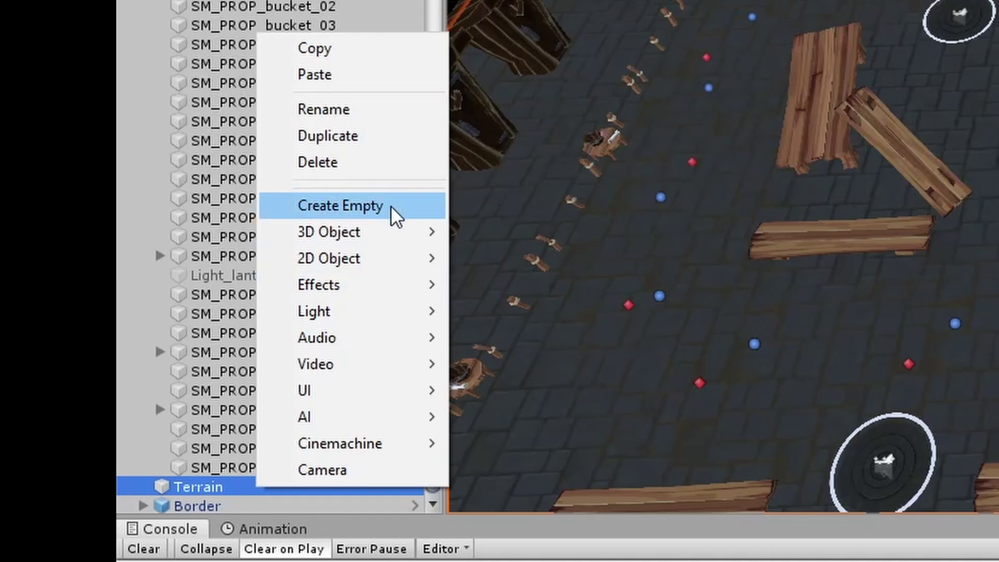
left_click(390, 205)
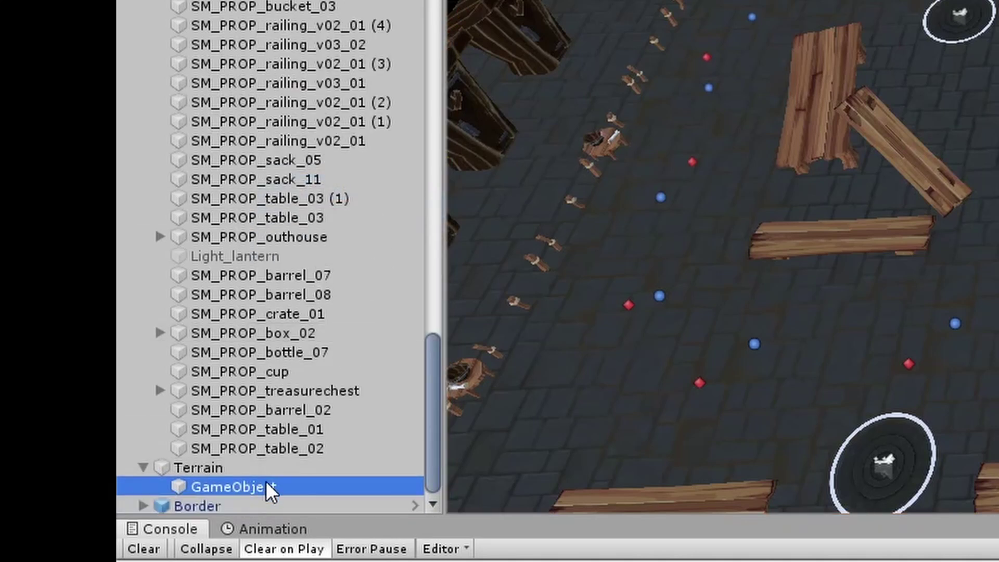
right_click(267, 481)
left_click(379, 106)
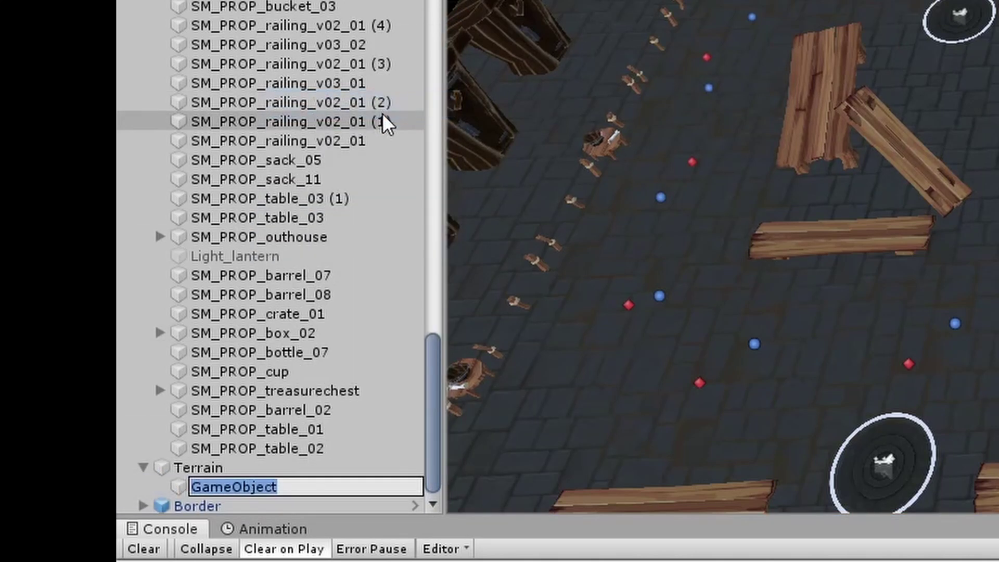
type("Nav")
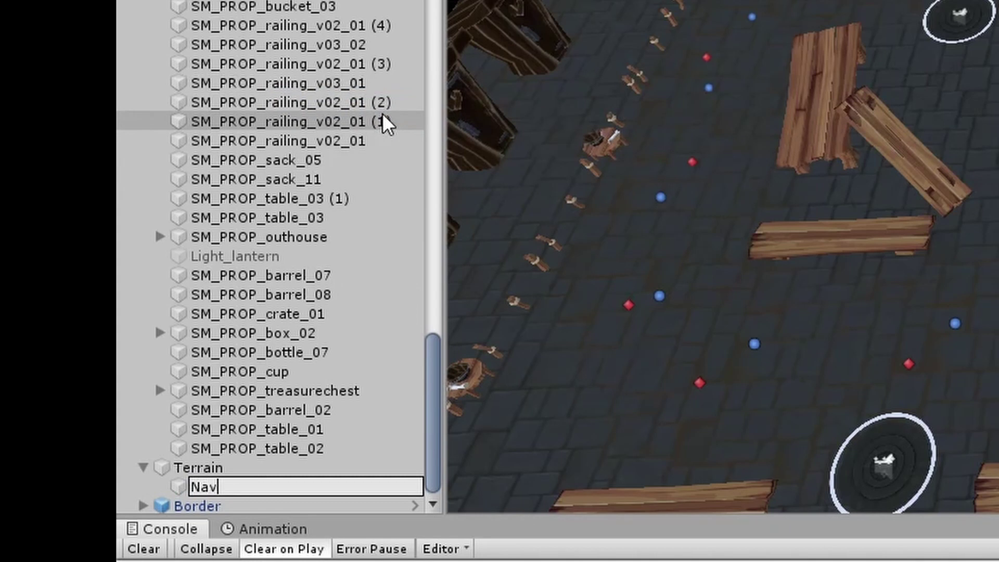
type("MeshModifier")
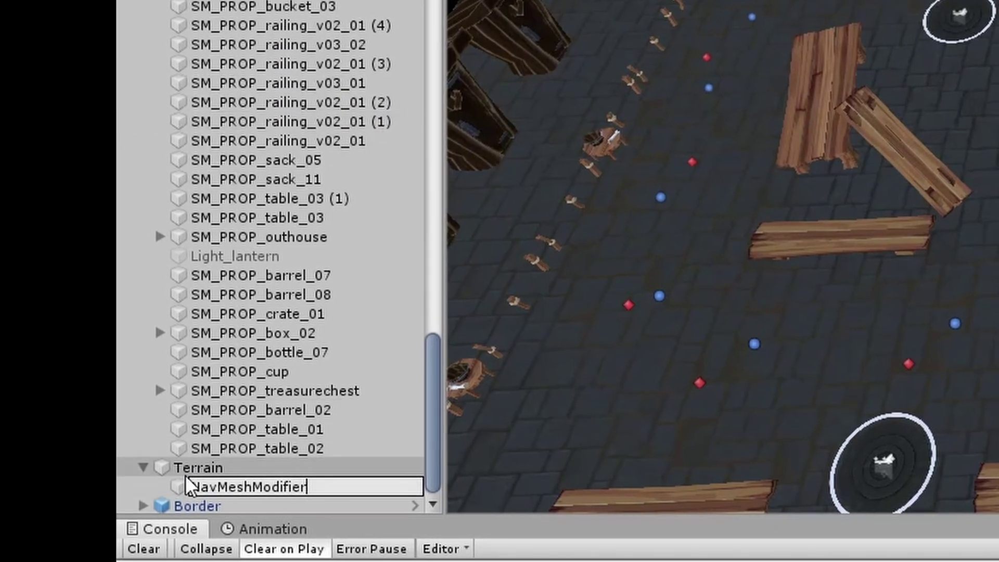
left_click(185, 474)
Create an empty child object under NavMeshModifier and name it NavMeshModifierVolume
left_click(281, 484)
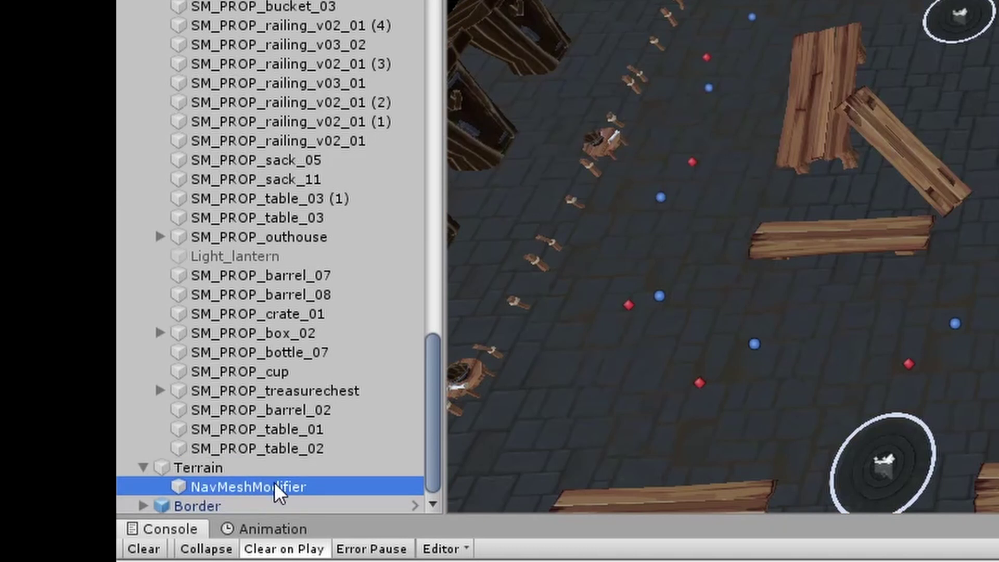
right_click(274, 489)
left_click(427, 207)
right_click(244, 486)
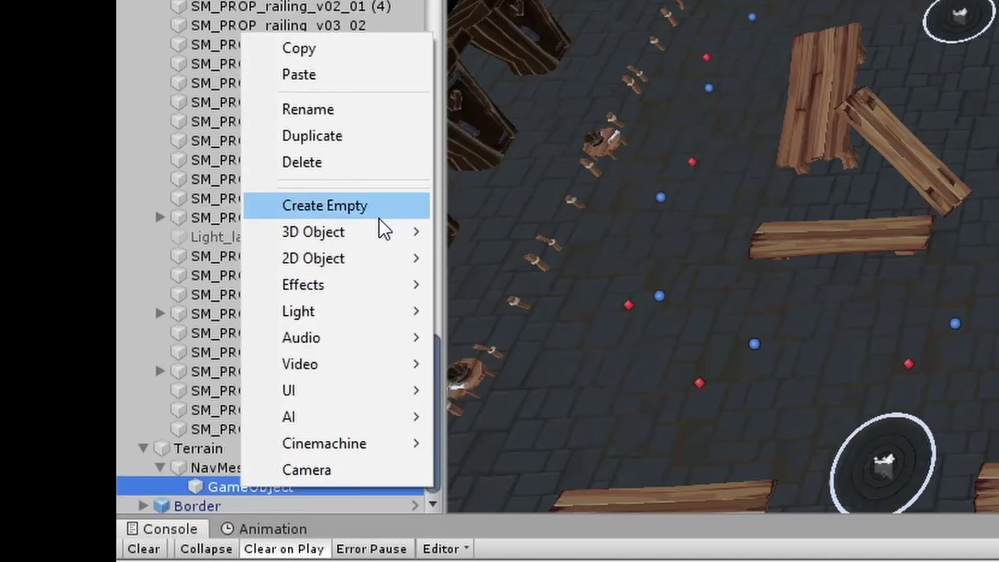
left_click(354, 110)
type("NavMesh")
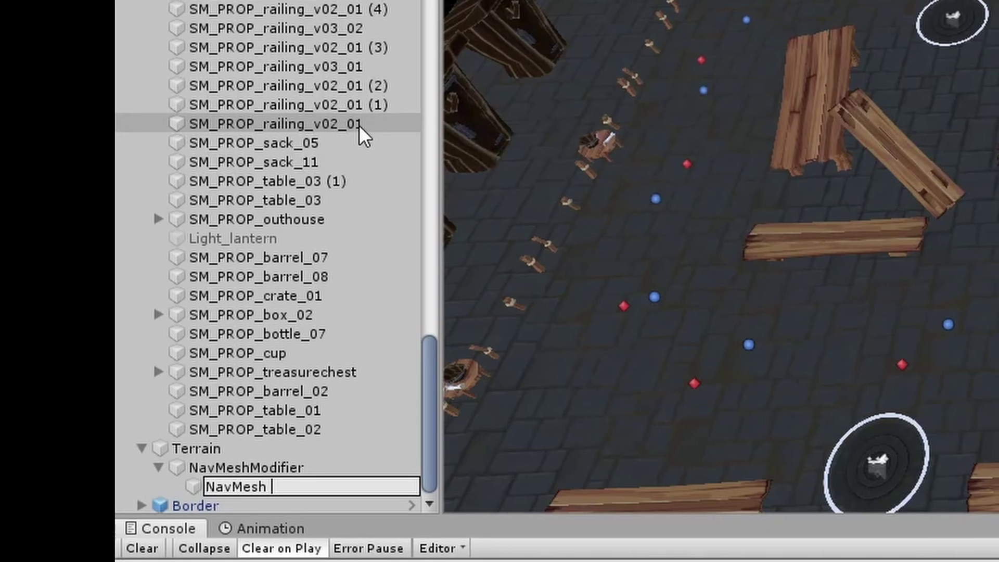
key("BackSpace")
type("ModifierVolum")
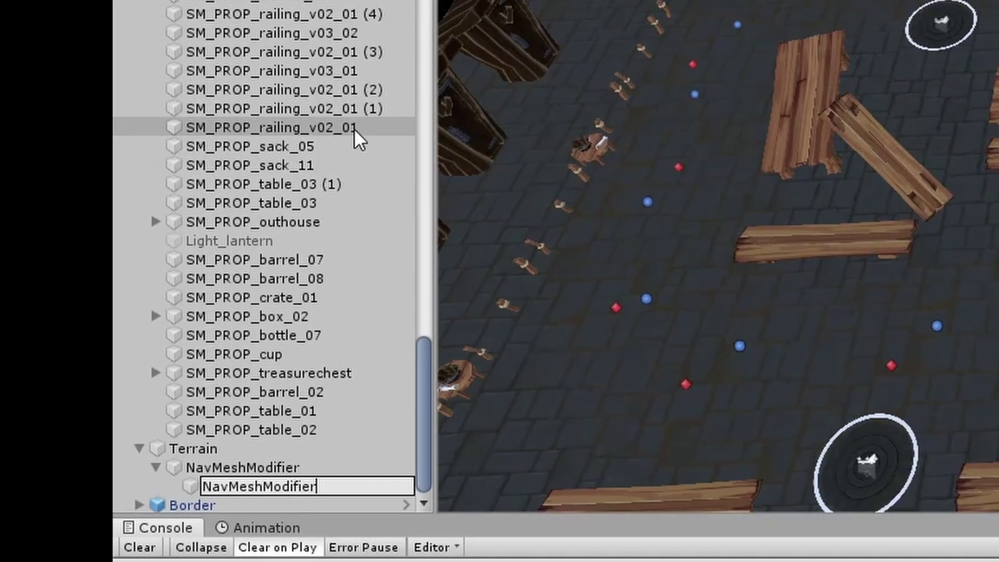
type("e")
key("Return")
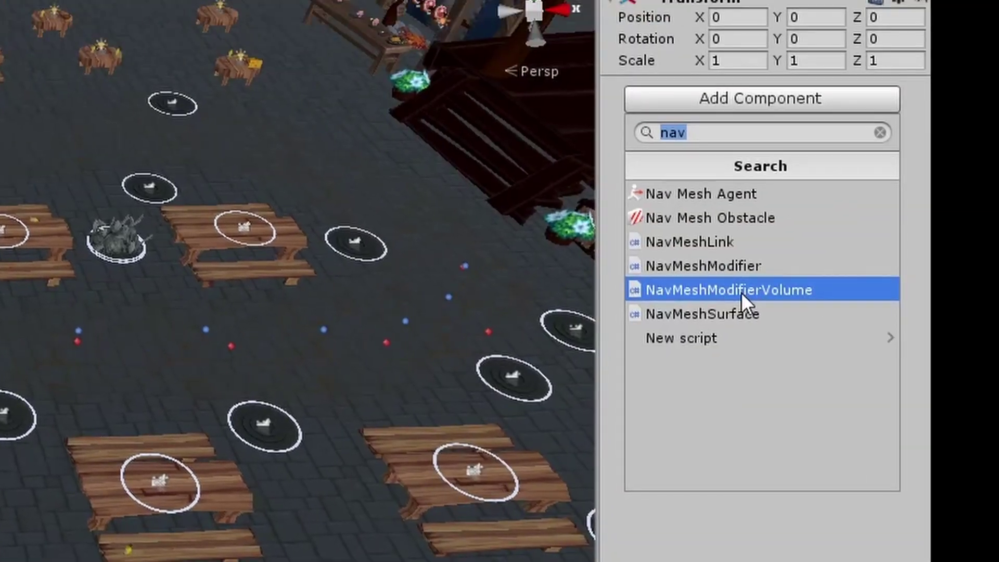
Add a NavMeshModifierVolume component to the new child and move it onto the path between the tables, about X 22.56, Z 17.56
left_click(741, 292)
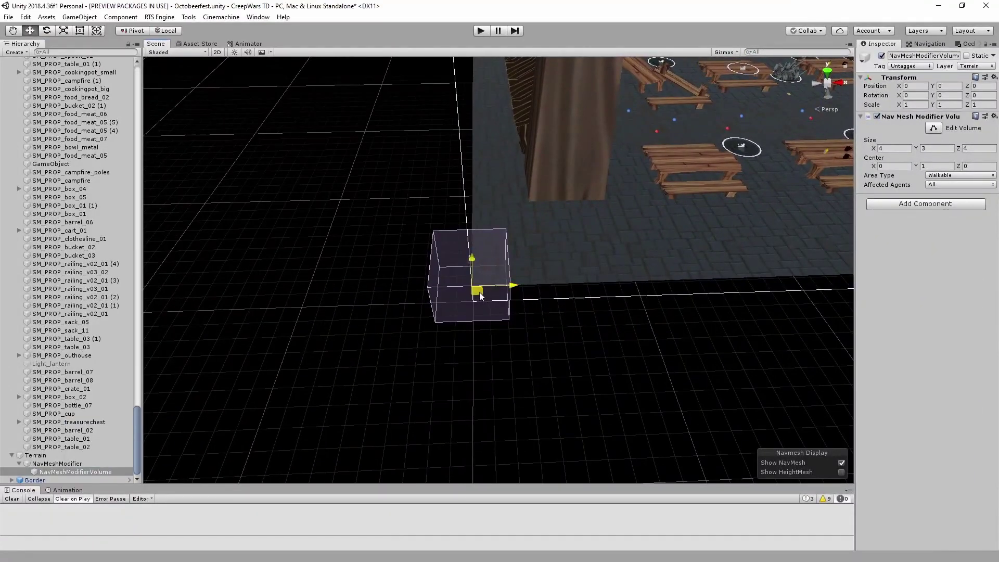
left_click_drag(479, 295, 732, 185)
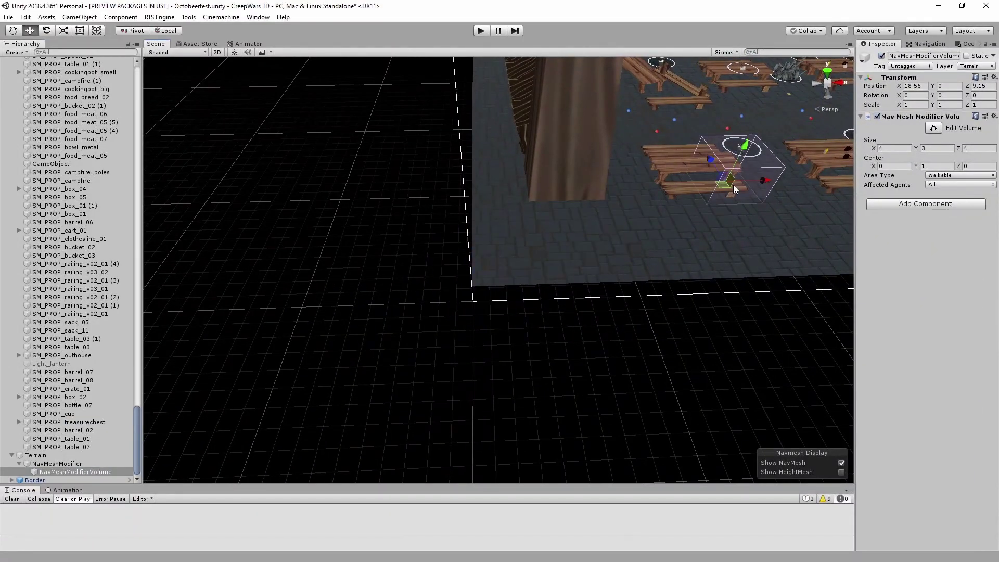
key("f")
left_click_drag(505, 291, 632, 228)
key("f")
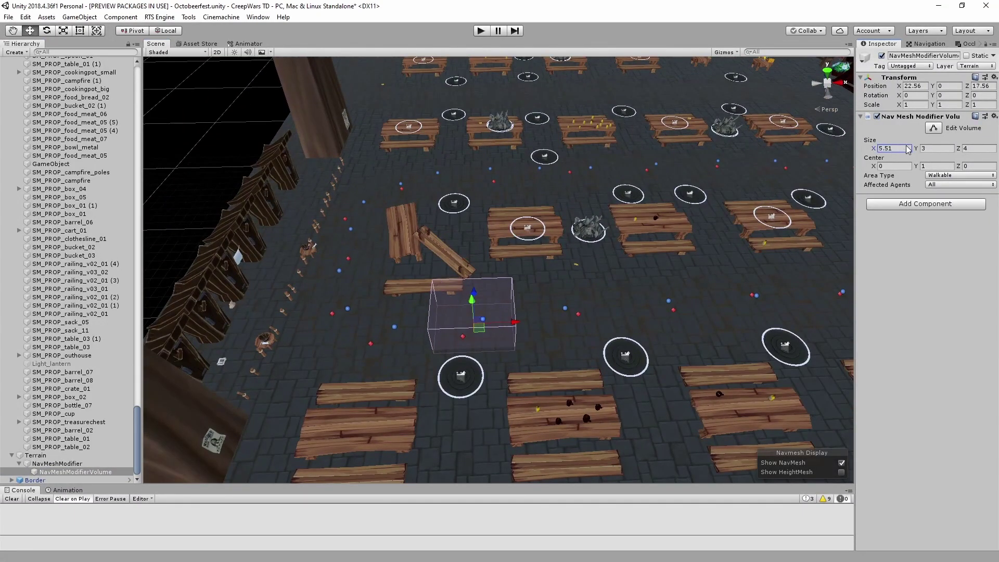
Set the modifier volume's Size X to 100
mouse_move(906, 150)
left_mouse_down()
mouse_move(881, 153)
mouse_move(890, 160)
left_mouse_up()
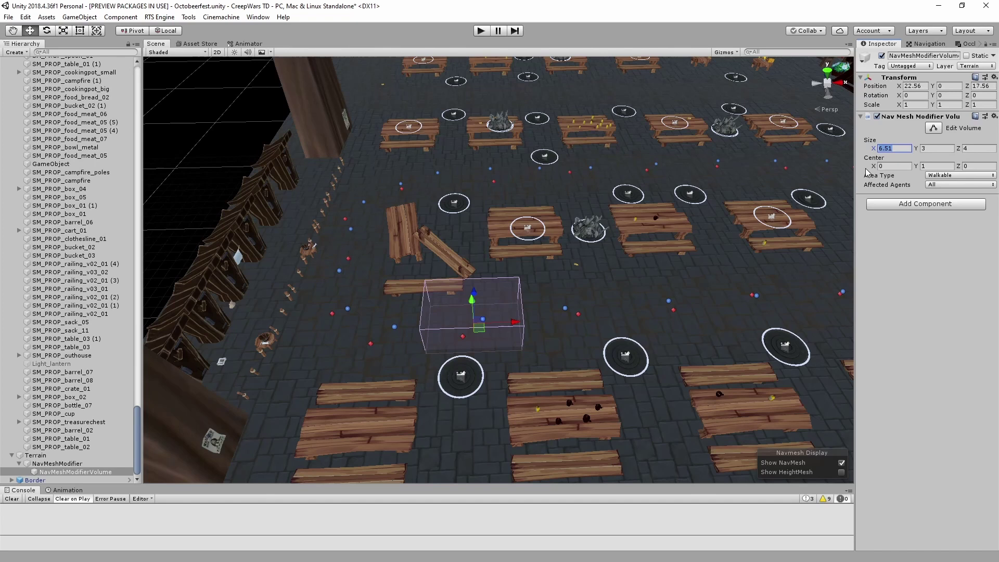
type("100")
key("Return")
key("f")
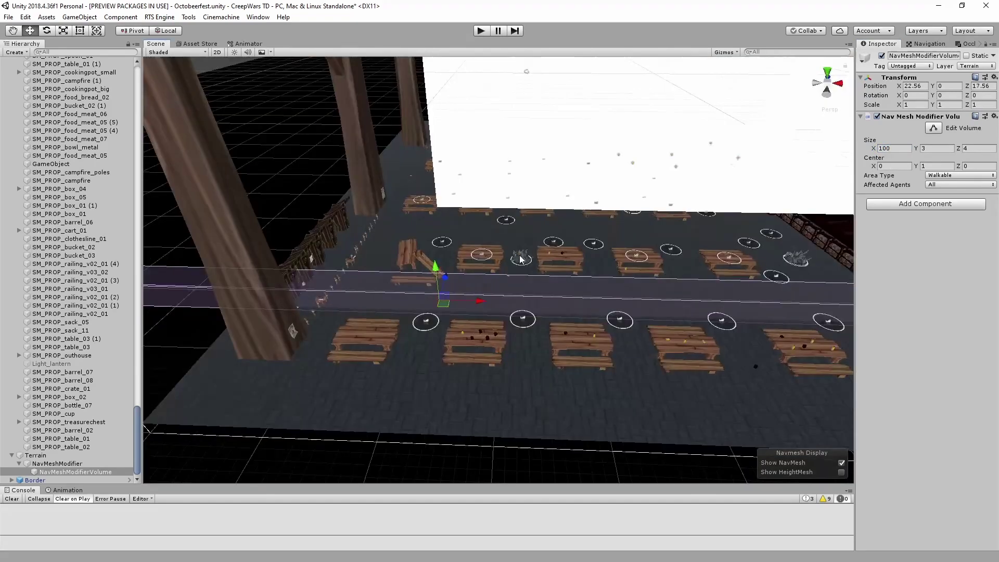
Shift the long modifier volume across the terrain to about X 63.3, Z 25.14, over a row of tables
left_click_drag(473, 288, 671, 291)
scroll(667, 255, "down", 3)
left_click_drag(610, 289, 661, 262)
middle_click_drag(705, 264, 682, 345)
scroll(682, 345, "up", 8)
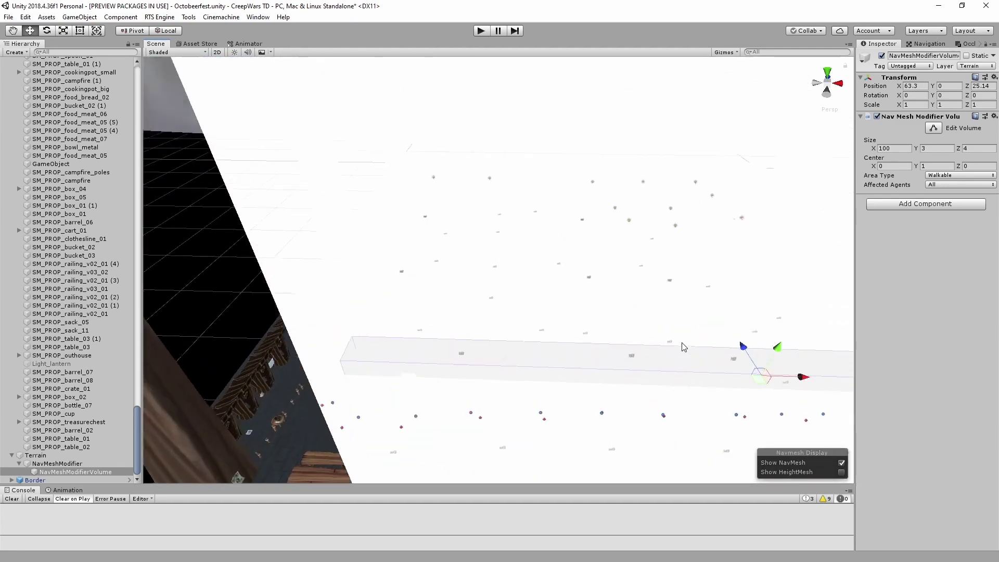
right_click_drag(682, 346, 494, 274)
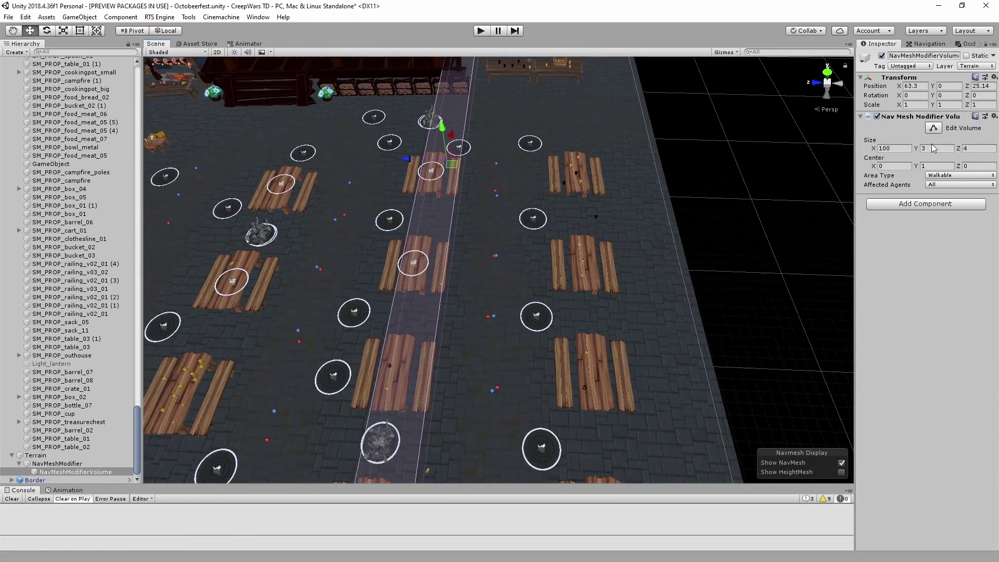
Set the modifier volume's Size Y to 10 and Size Z to 0.5
left_click_drag(916, 149, 998, 149)
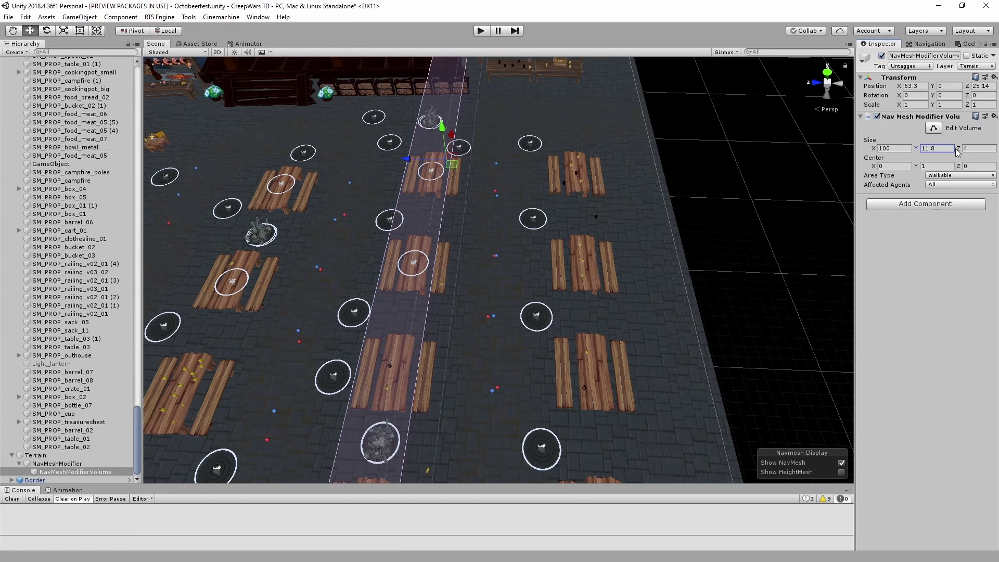
type("10")
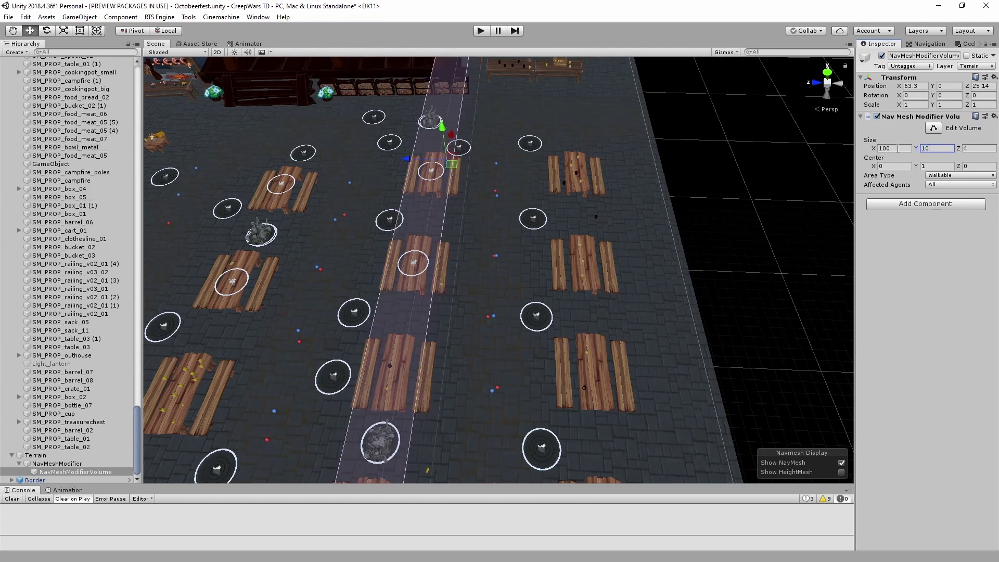
middle_click_drag(351, 250, 515, 145)
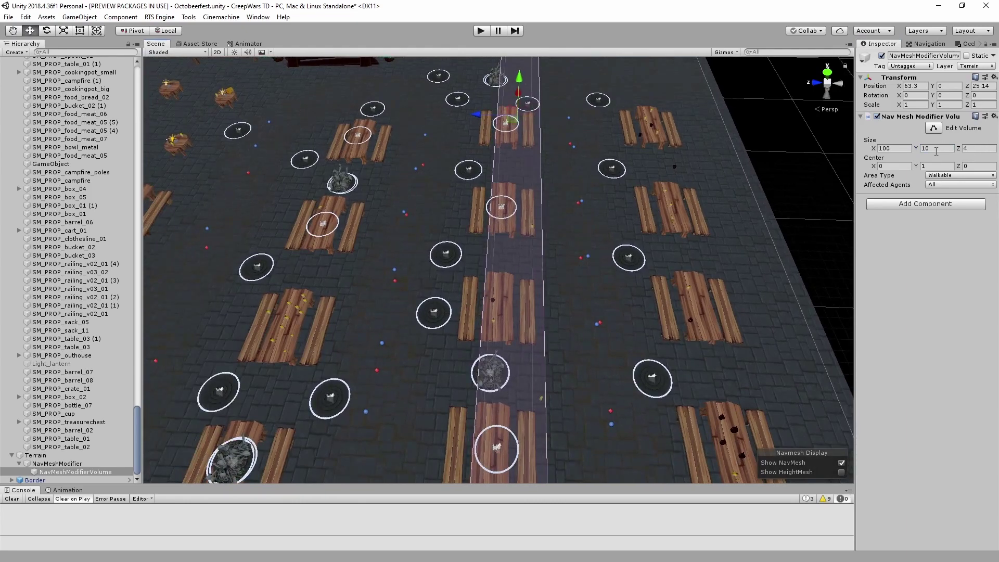
middle_click_drag(526, 251, 556, 224)
right_click_drag(556, 223, 664, 192)
middle_click_drag(574, 284, 695, 130)
middle_click_drag(398, 380, 416, 243)
right_click_drag(416, 243, 469, 193)
middle_click_drag(451, 364, 507, 339)
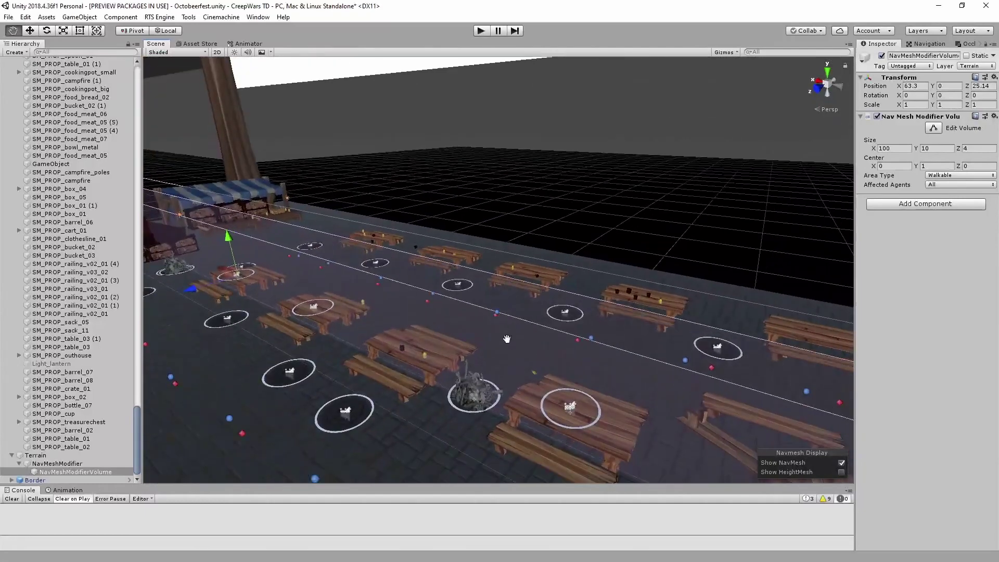
right_click_drag(507, 339, 788, 266)
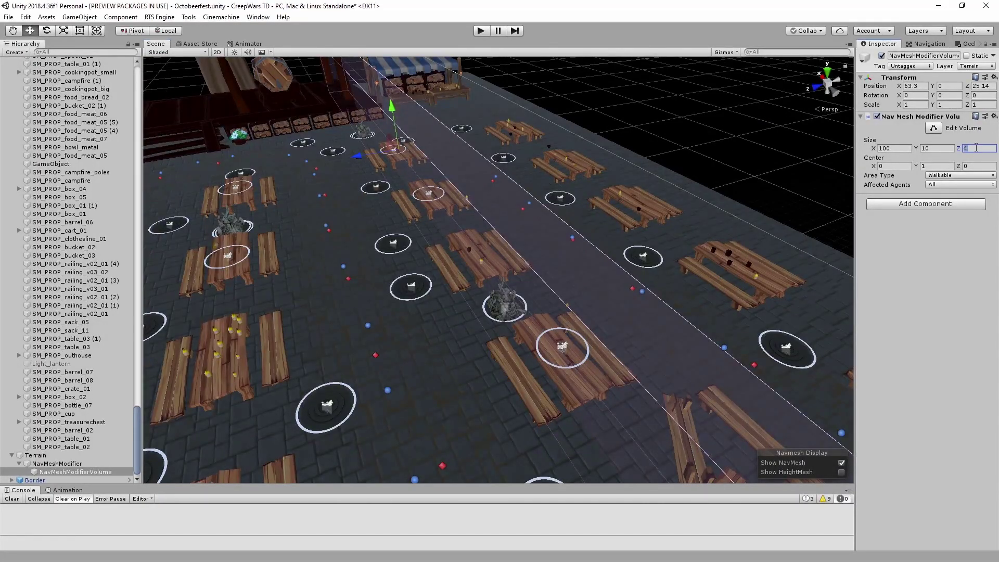
type("0,5")
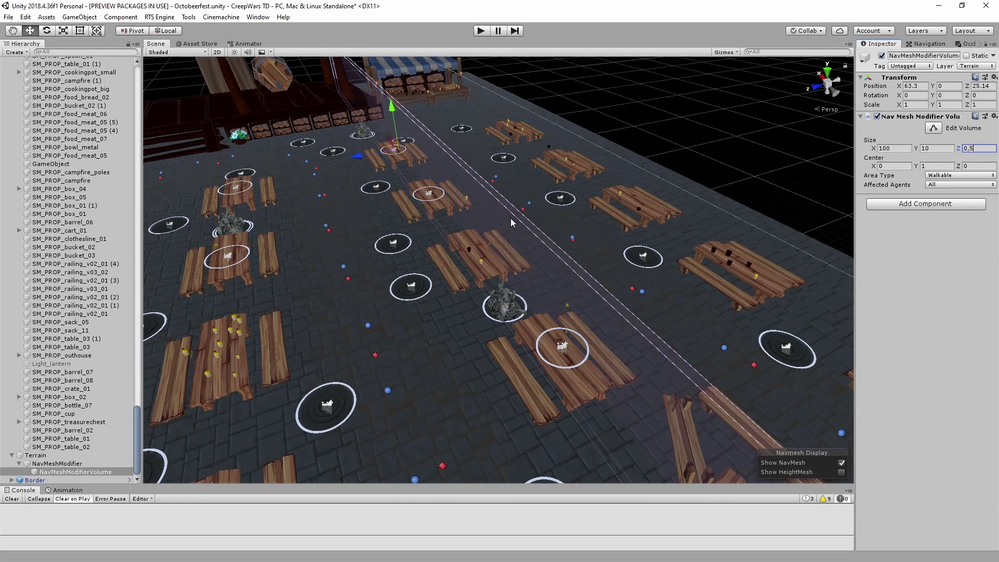
Move the thin modifier volume to about X 64.79, Z 21.63, along the table-side edge of the waypoint path
middle_click_drag(510, 218, 379, 215)
left_click_drag(321, 180, 365, 175)
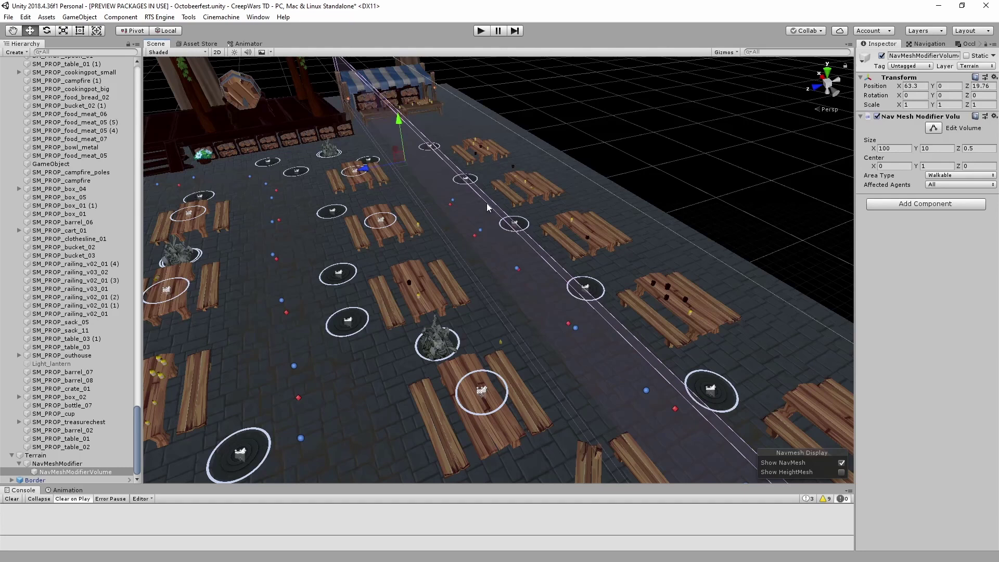
left_click_drag(487, 207, 648, 362, "alt")
middle_click_drag(648, 362, 571, 281)
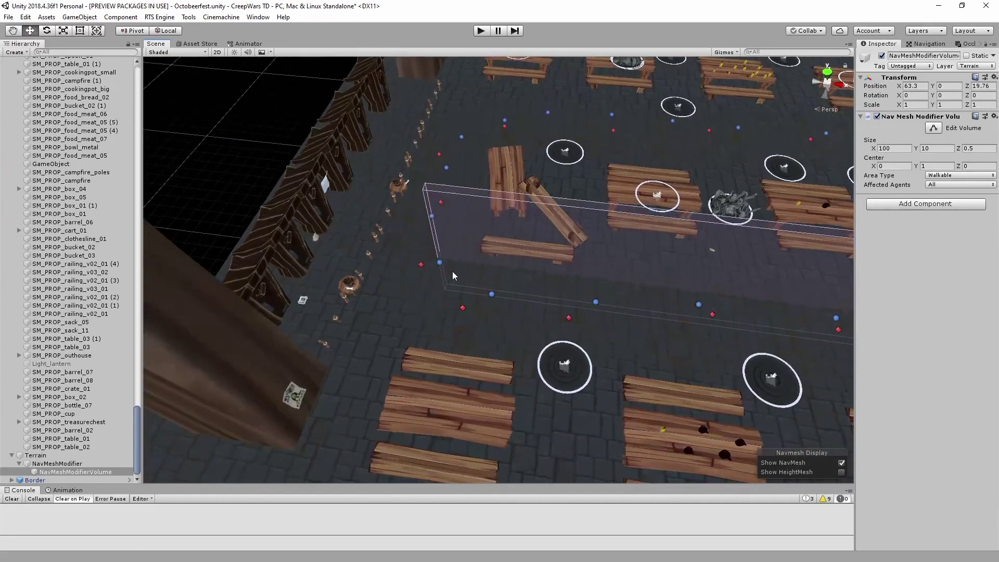
middle_click_drag(723, 393, 336, 325)
left_click_drag(744, 266, 745, 263)
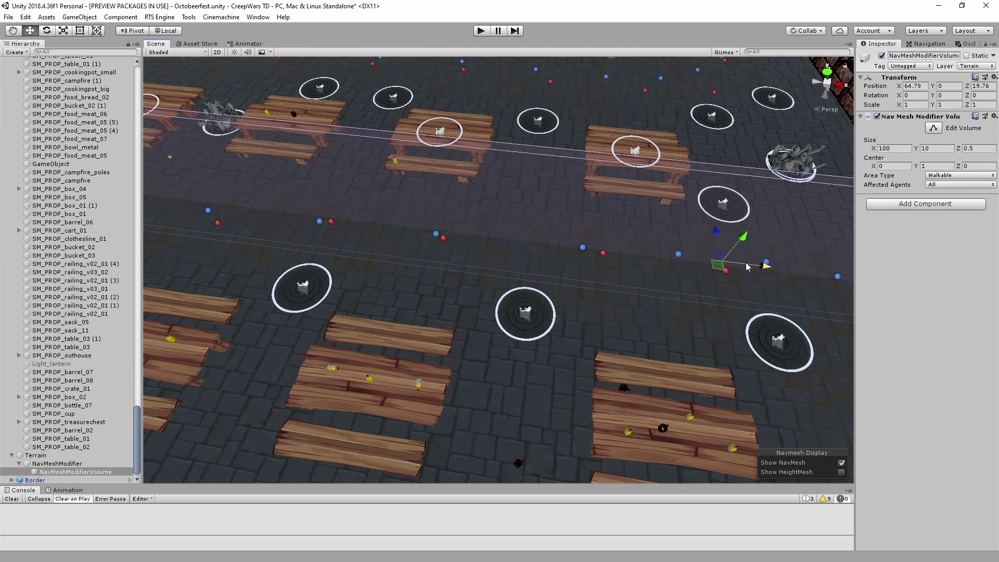
right_click_drag(744, 263, 507, 301)
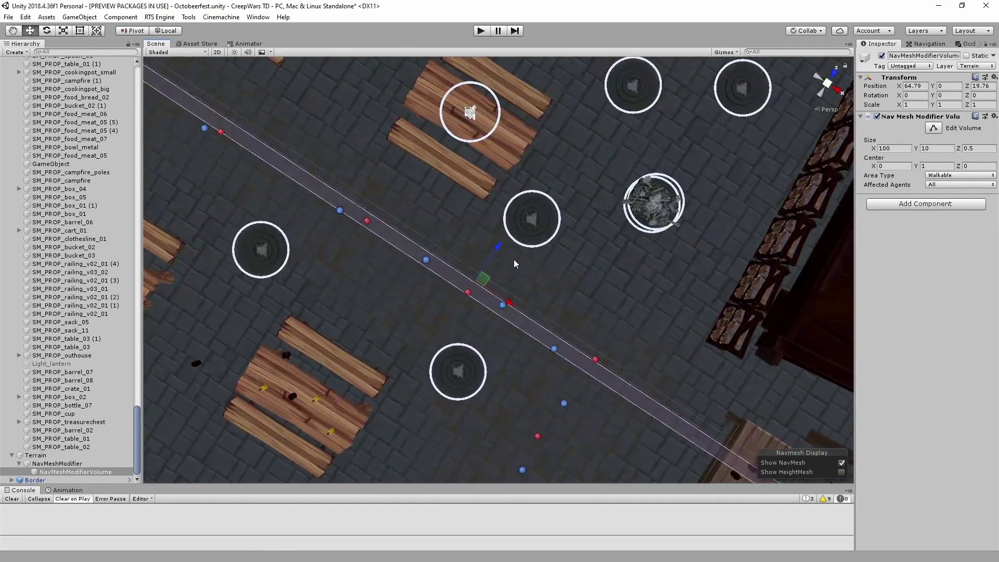
left_click_drag(513, 260, 532, 226)
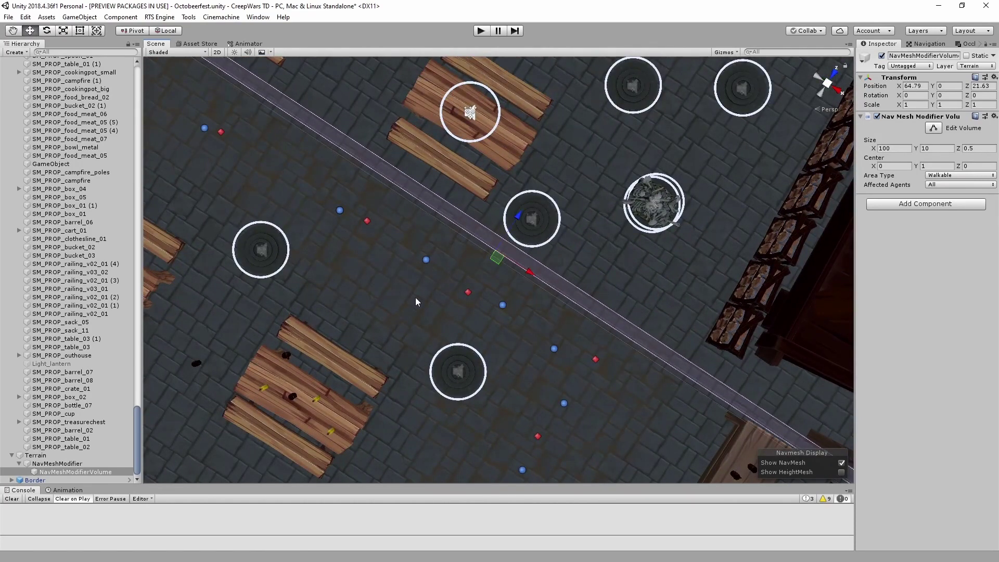
Set the thin modifier volume's Area Type to Not Walkable
right_click_drag(415, 297, 515, 193)
middle_click_drag(364, 333, 584, 205)
scroll(529, 252, "down", 6)
middle_click_drag(528, 252, 599, 218)
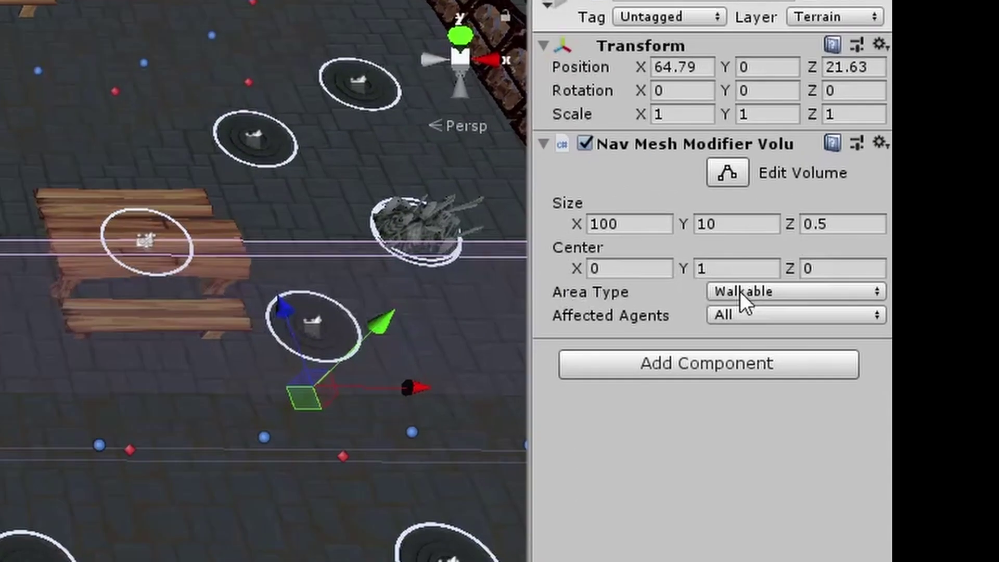
left_click(940, 175)
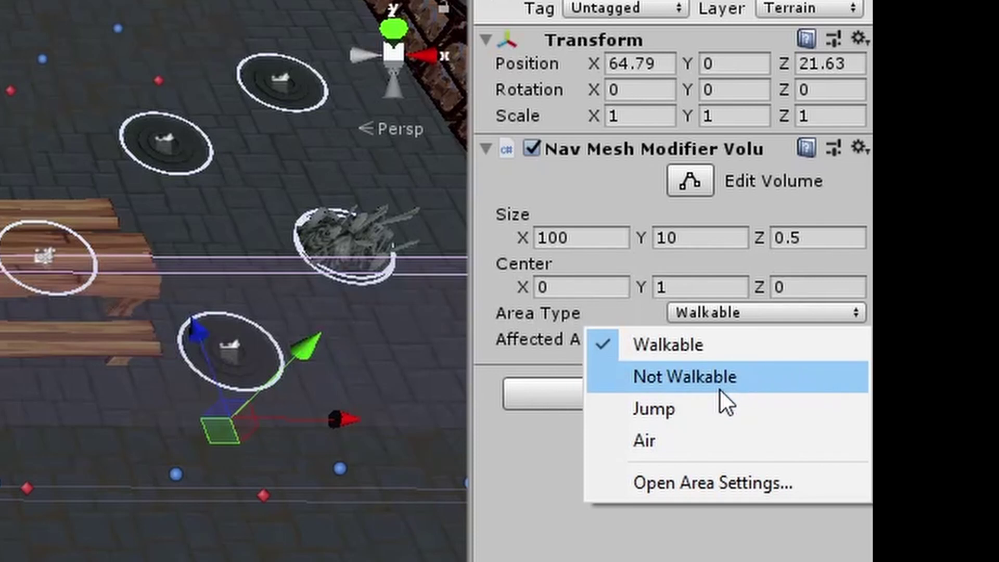
left_click(711, 377)
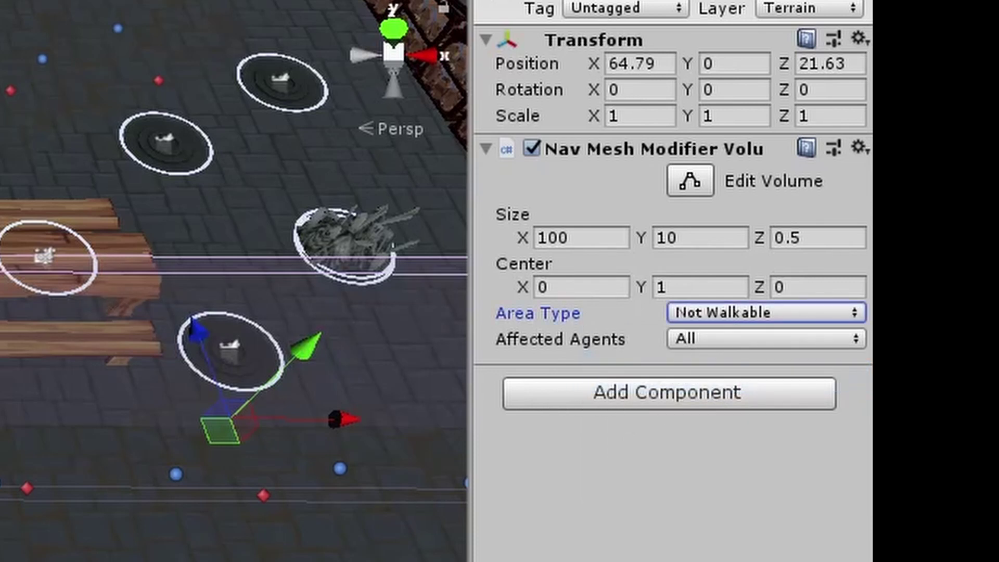
Nudge the Not Walkable volume to about X 65.25, Z 22.09 and check its end beside the broken table
middle_click_drag(31, 359, 464, 205)
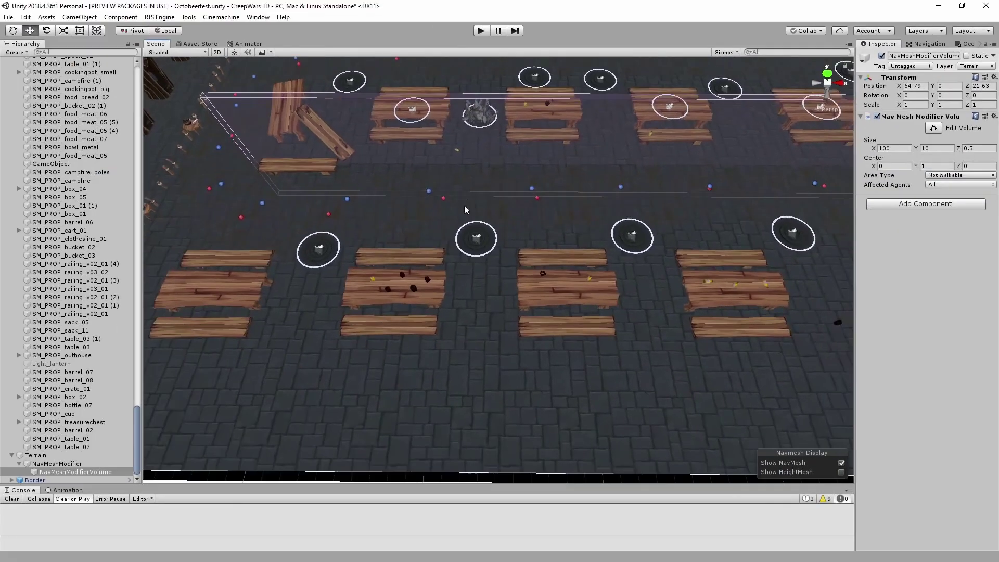
left_click_drag(464, 206, 525, 185, "alt")
middle_click_drag(335, 202, 588, 207)
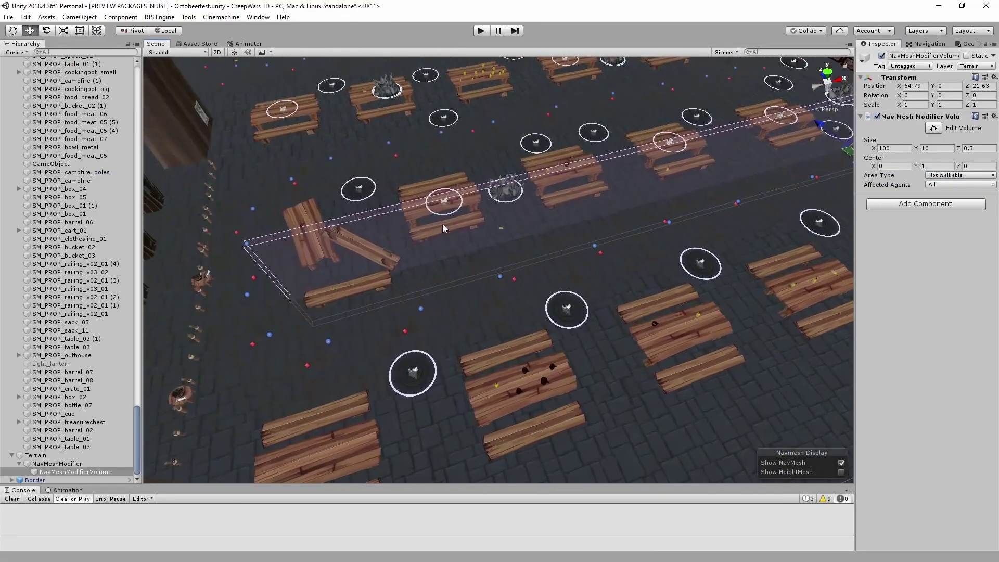
left_click_drag(442, 224, 593, 229, "alt")
middle_click_drag(382, 239, 577, 134)
left_click_drag(575, 221, 376, 226, "alt")
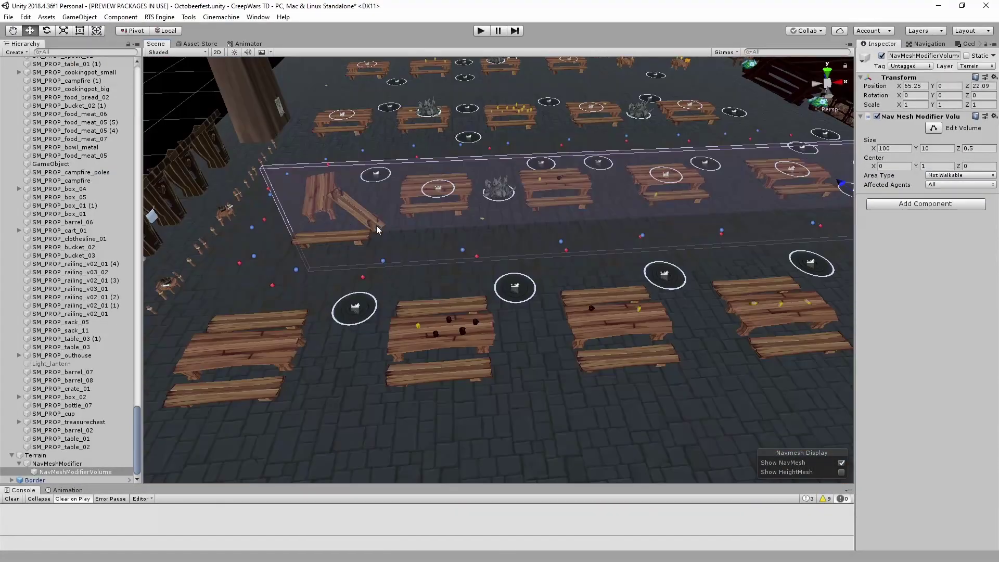
middle_click_drag(356, 223, 444, 300)
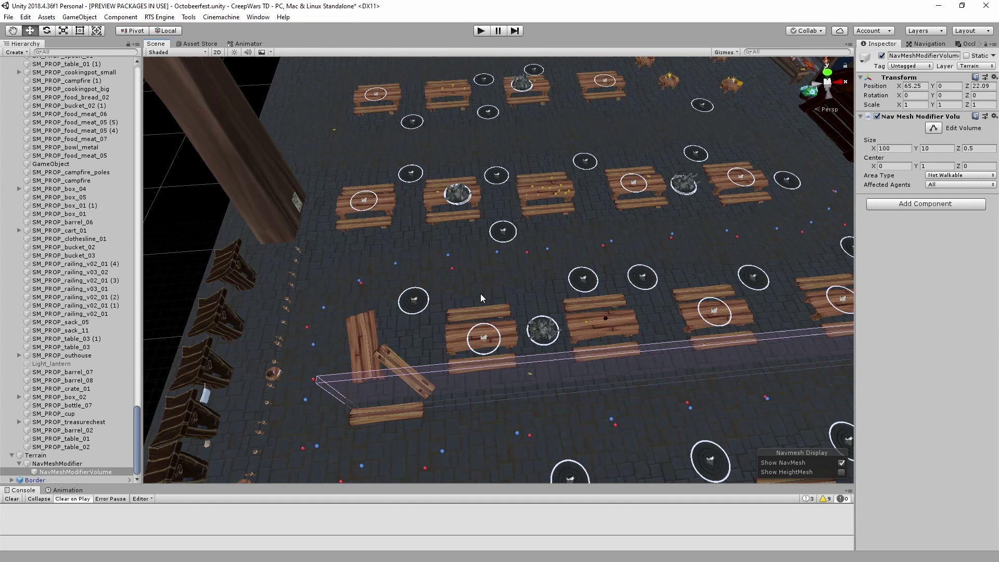
Slide the modifier volume along the table row to about X 75.6, leaving a passage open at the broken table
left_click(440, 304)
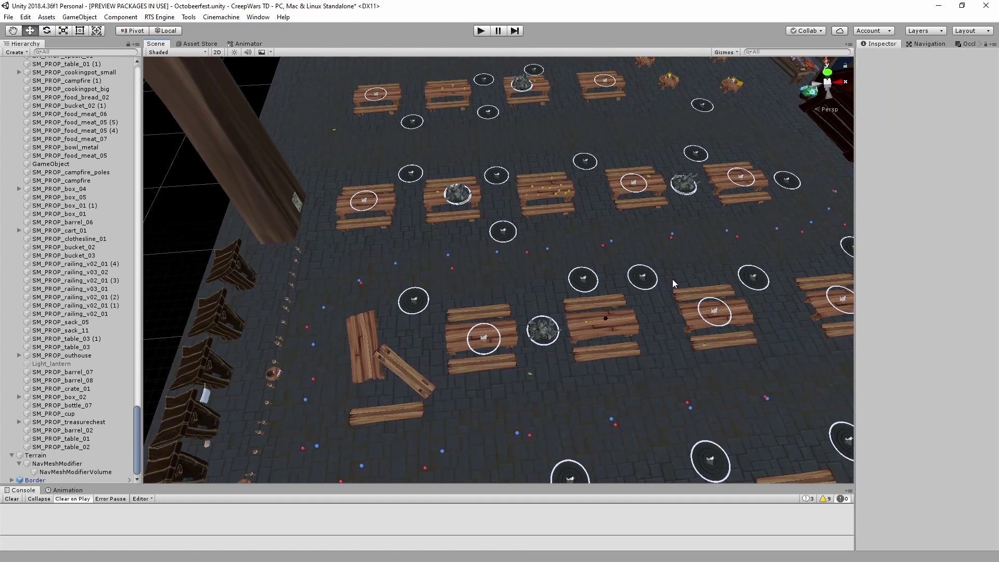
middle_click_drag(410, 393, 357, 285)
left_click(61, 473)
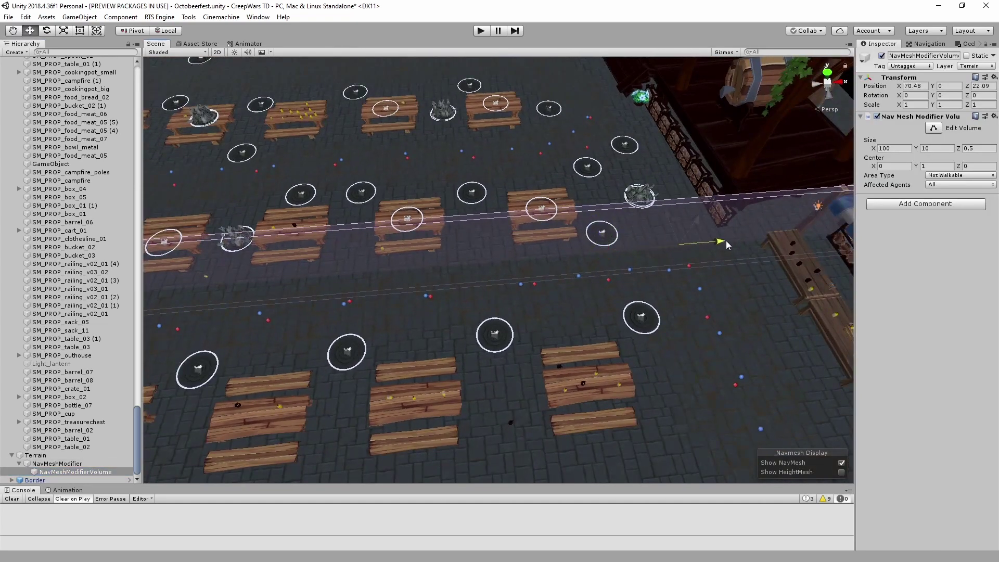
middle_click_drag(571, 271, 534, 260)
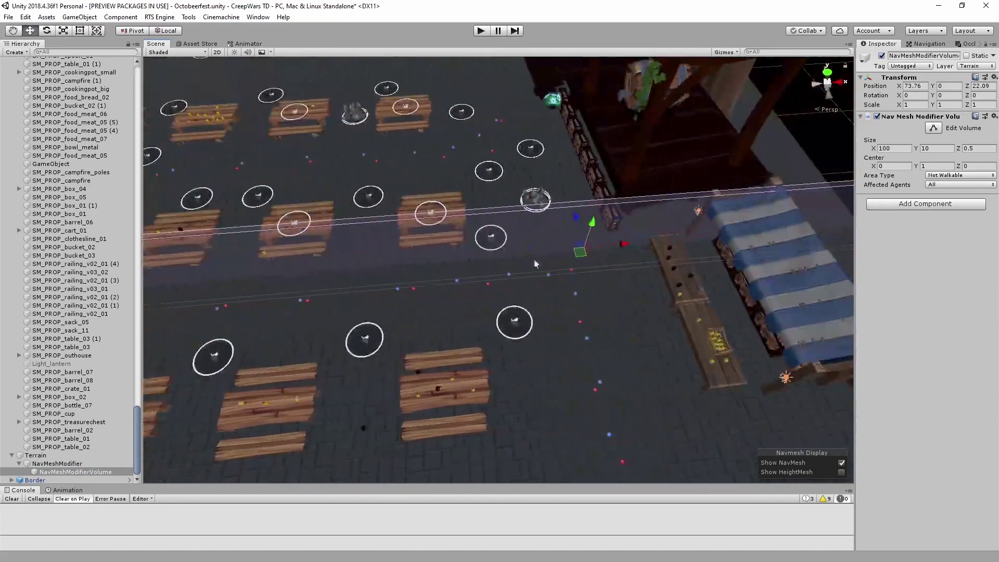
left_click_drag(646, 242, 647, 242)
middle_click_drag(508, 281, 730, 266)
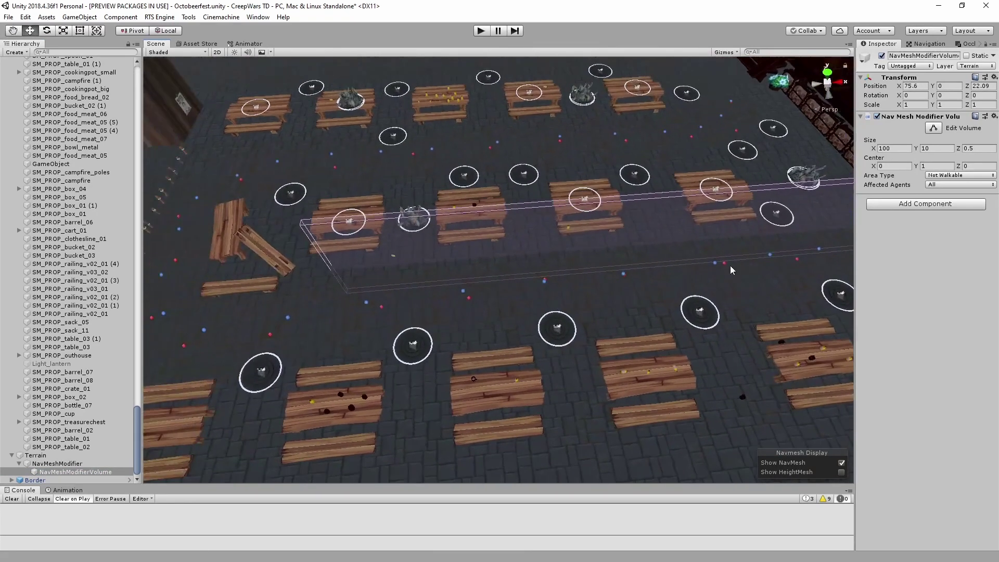
Bake the Terrain's NavMesh Surface with the Not Walkable volume in place
left_click(312, 338)
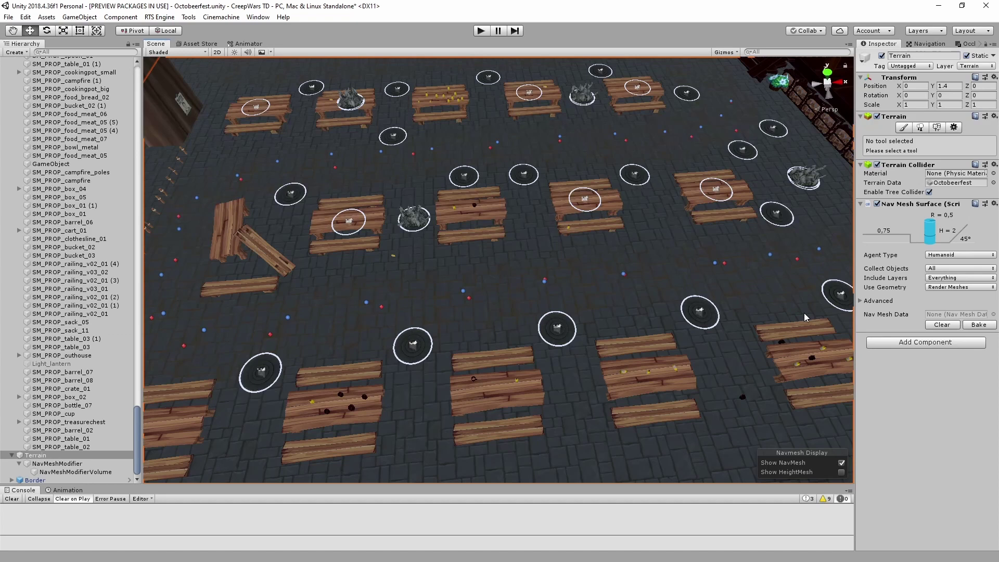
left_click(978, 324)
left_click_drag(418, 265, 517, 276, "alt")
middle_click_drag(517, 277, 580, 247)
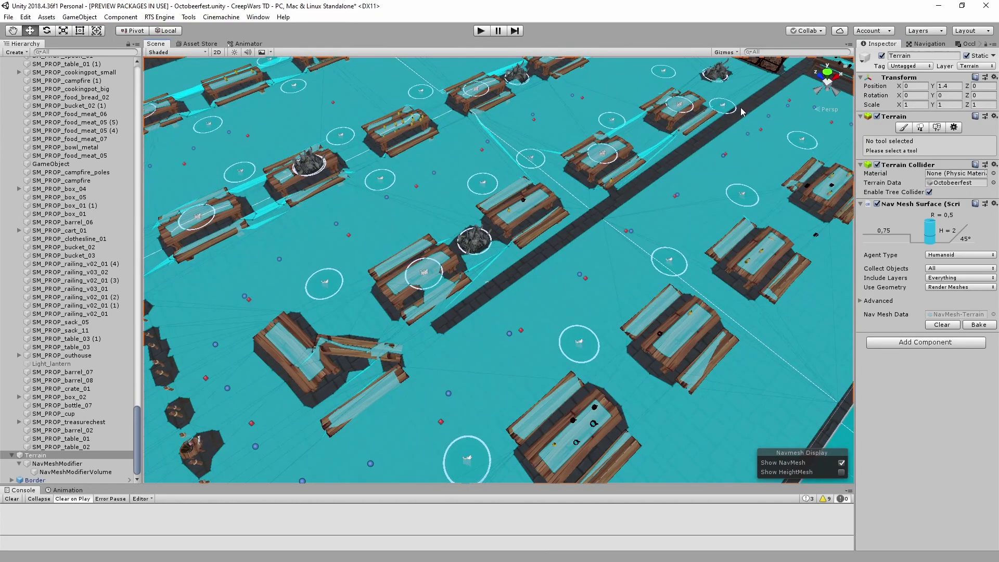
Examine the baked NavMesh along the blocked strip, from the broken table to the stall and the terrain's edge
middle_click_drag(507, 294, 576, 274)
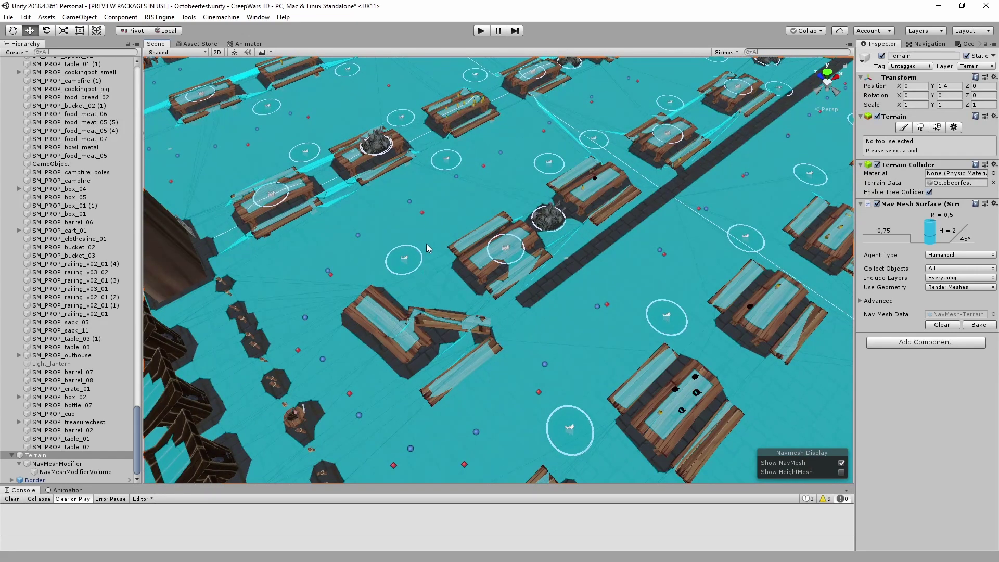
middle_click_drag(475, 239, 293, 350)
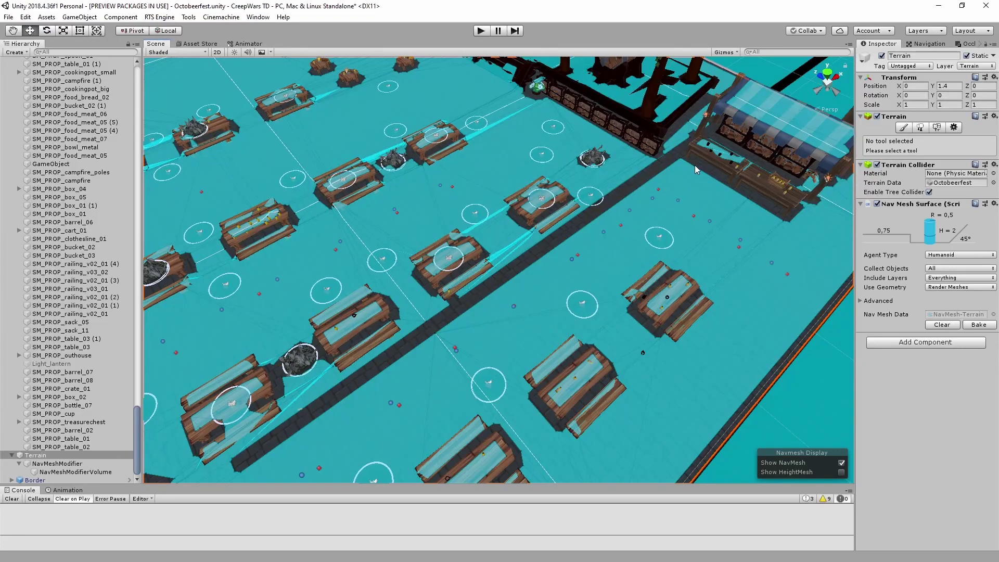
scroll(642, 220, "down", 3)
left_click_drag(642, 220, 704, 272, "alt")
middle_click_drag(704, 273, 526, 188)
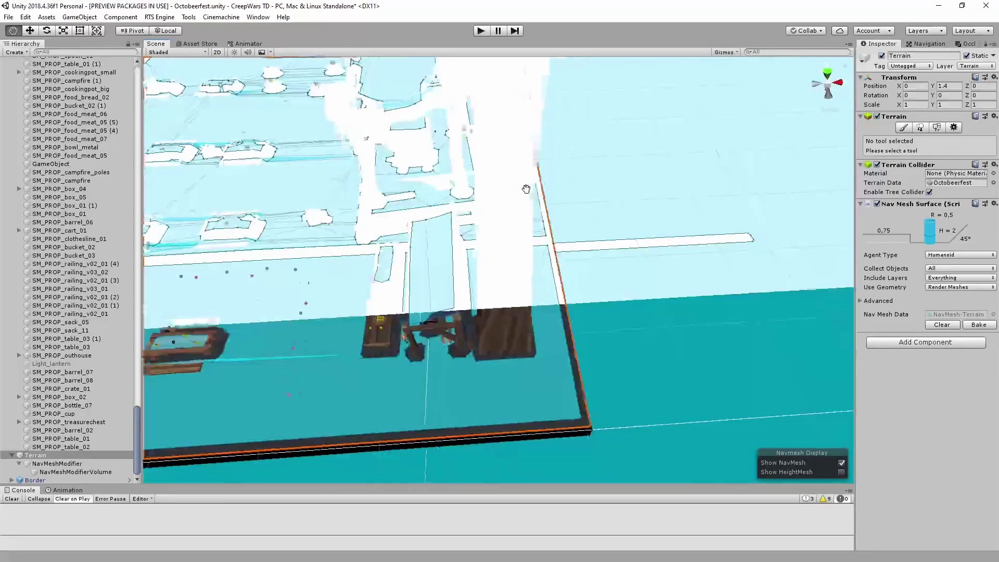
right_click_drag(525, 189, 652, 202)
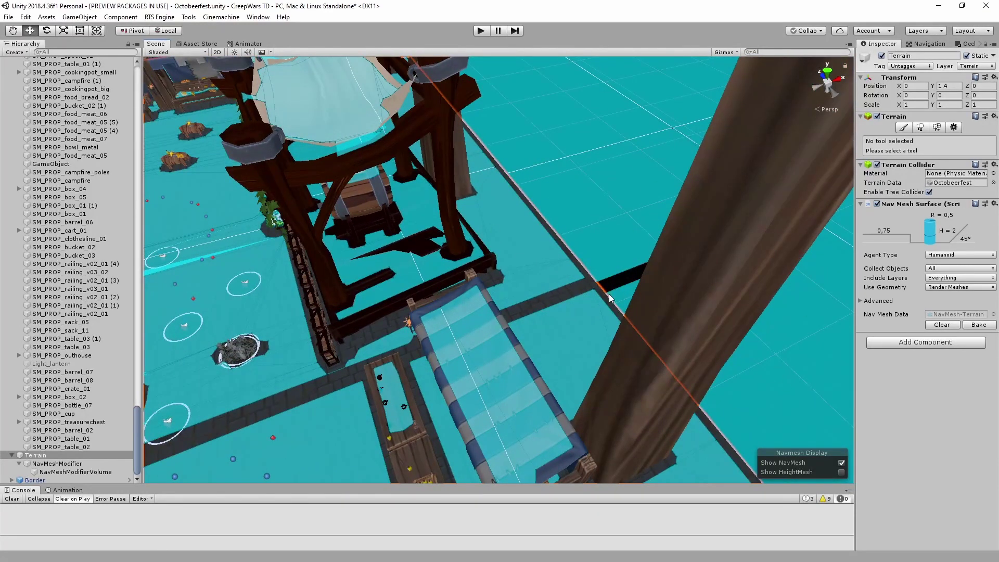
right_click_drag(611, 297, 573, 254)
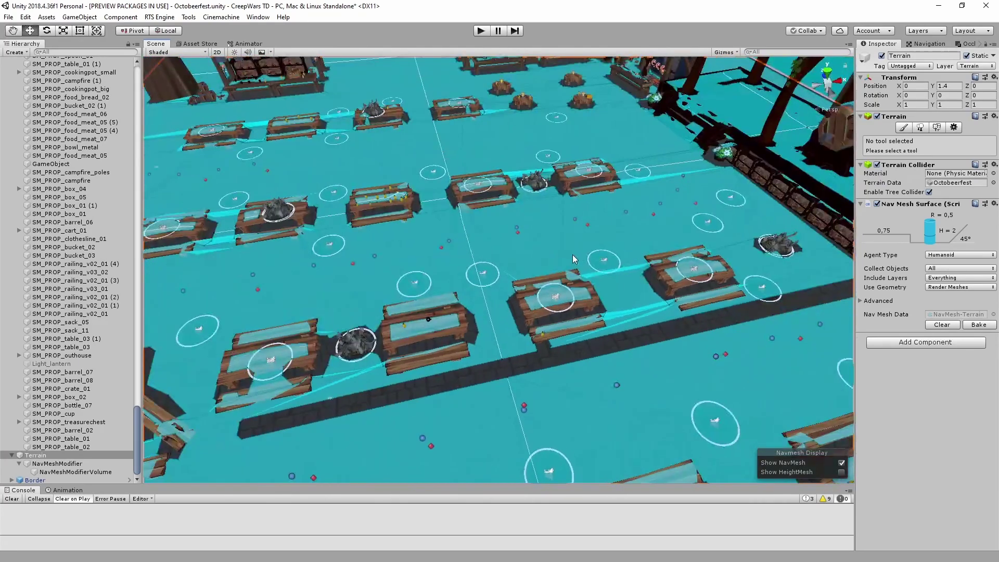
middle_click_drag(574, 254, 650, 213)
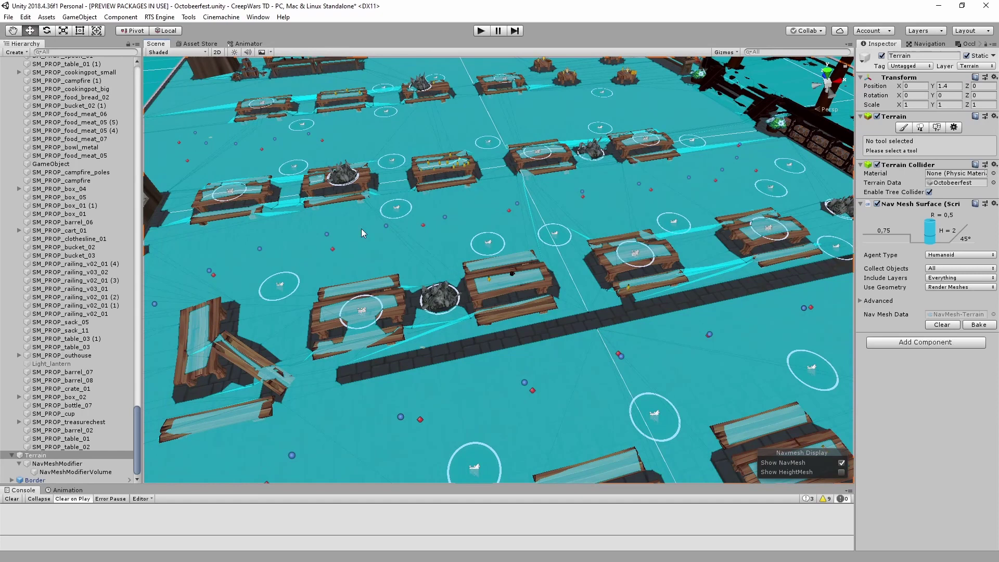
middle_click_drag(362, 233, 437, 247)
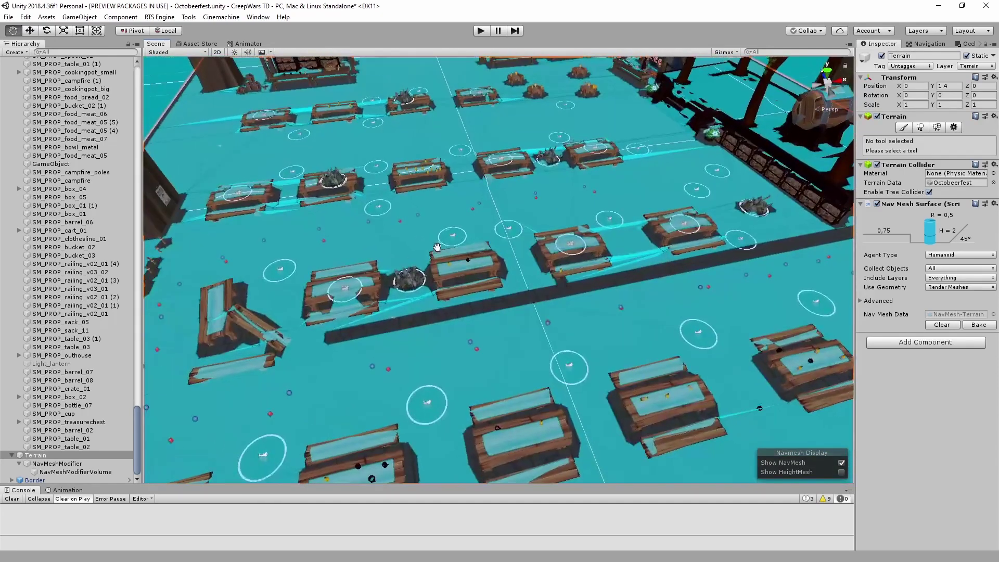
Duplicate the thin modifier volume and place the copy along the next row of tables
left_click(73, 474)
left_click_drag(468, 250, 572, 248, "alt")
key("ctrl+d")
left_click_drag(593, 190, 476, 315)
scroll(476, 311, "up", 5)
left_click(827, 73)
left_click_drag(243, 222, 277, 247)
middle_click_drag(404, 170, 399, 269)
Duplicate the volume again and place the copy at about X 83.08, Z 59.75, along the table row beside the barrels
key("ctrl+d")
left_click_drag(273, 346, 832, 189)
middle_click_drag(709, 107, 660, 196)
scroll(472, 197, "up", 5)
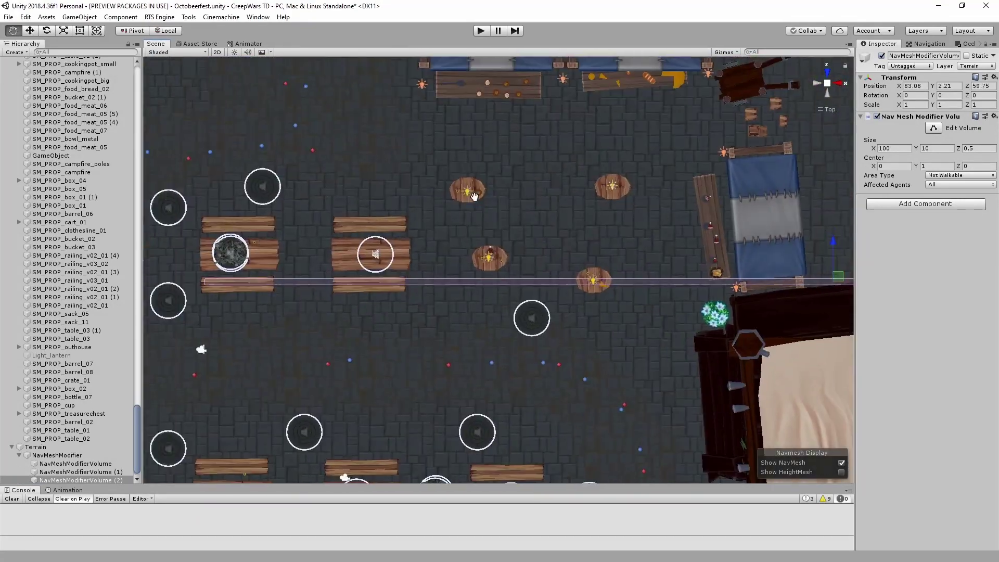
Duplicate another modifier volume and set the copy's Size Z to 10
right_click_drag(472, 196, 387, 270)
middle_click_drag(276, 419, 369, 317)
left_click(76, 463)
key("ctrl+d")
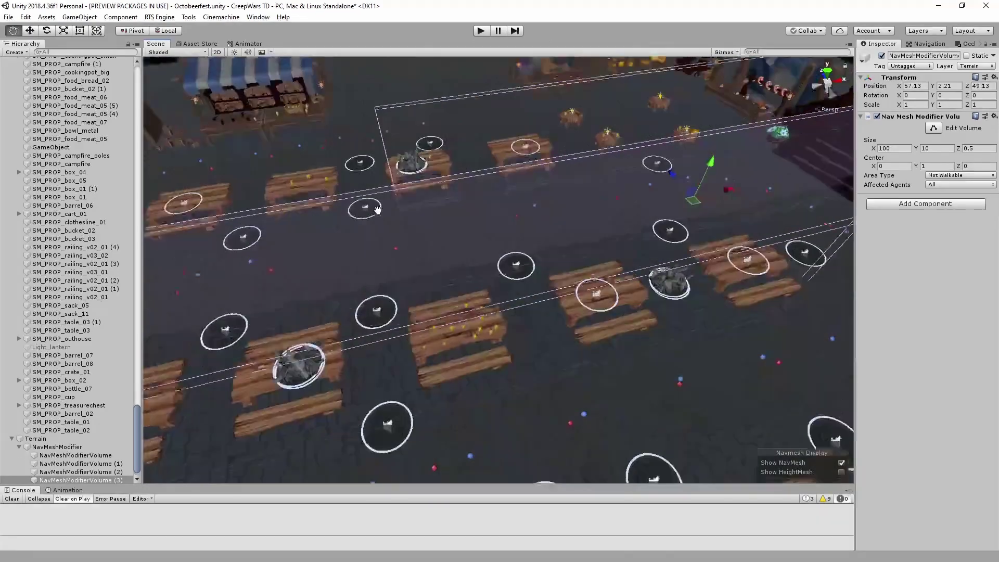
left_click(976, 148)
type("10")
Shift the wide modifier volume sideways to about X 49.53 so that it spans the terrain's width
middle_click_drag(645, 269, 650, 280)
right_click_drag(650, 281, 551, 230)
left_click(827, 71)
left_click_drag(606, 157, 552, 157)
Duplicate the wide modifier volume and move the copy toward the opposite end of the terrain
key("ctrl+d")
left_click_drag(506, 117, 506, 364)
scroll(491, 260, "down", 4)
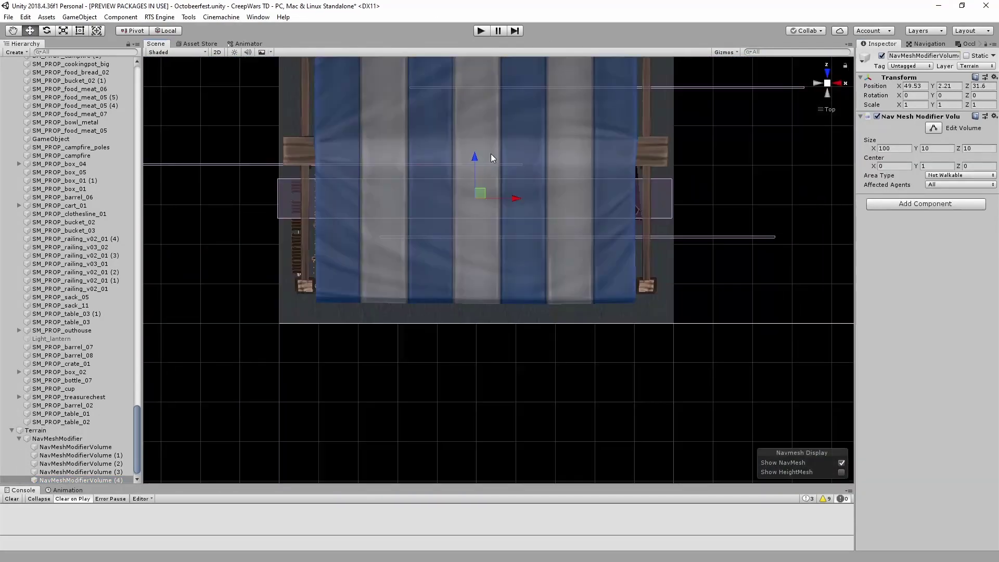
left_click_drag(475, 157, 474, 294)
Duplicate the wide volume, rotate the copy 90 degrees around Y, and set its Size X to 150
key("ctrl+d")
key("e")
scroll(464, 474, "up", 5)
scroll(464, 474, "down", 5)
double_click(893, 148)
type("150")
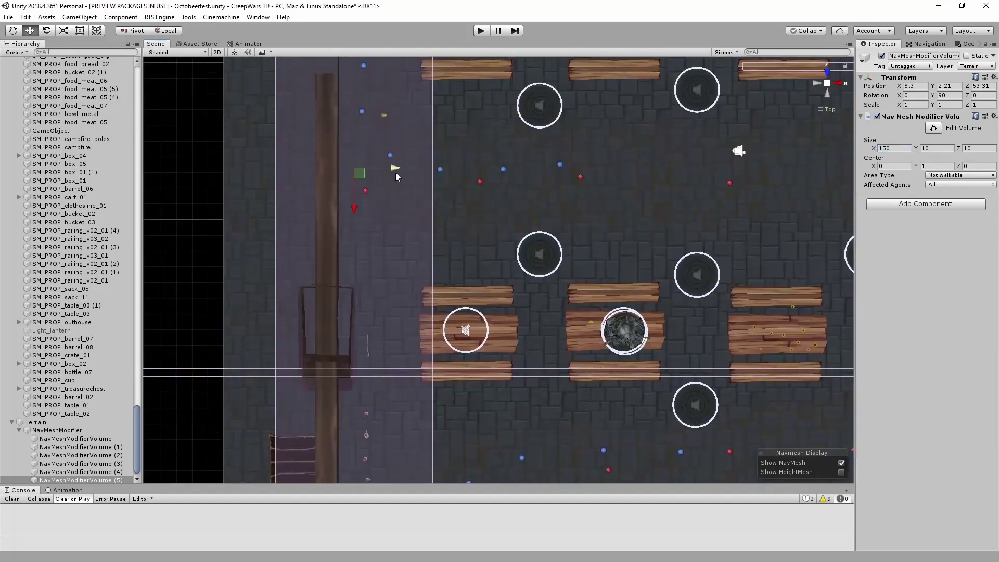
Move the rotated volume onto one side edge of the terrain and place a duplicate along the opposite side at about X 80.59
left_click_drag(396, 173, 307, 174)
middle_click_drag(403, 154, 364, 223)
scroll(384, 421, "down", 5)
key("ctrl+d")
left_click_drag(219, 222, 637, 223)
middle_click_drag(637, 223, 541, 112)
left_click_drag(541, 112, 640, 113)
Look over the placed modifier volumes around the table rows, stalls and terrain borders
right_click_drag(639, 113, 616, 200)
scroll(615, 199, "down", 5)
middle_click_drag(614, 198, 754, 327)
scroll(616, 301, "down", 2)
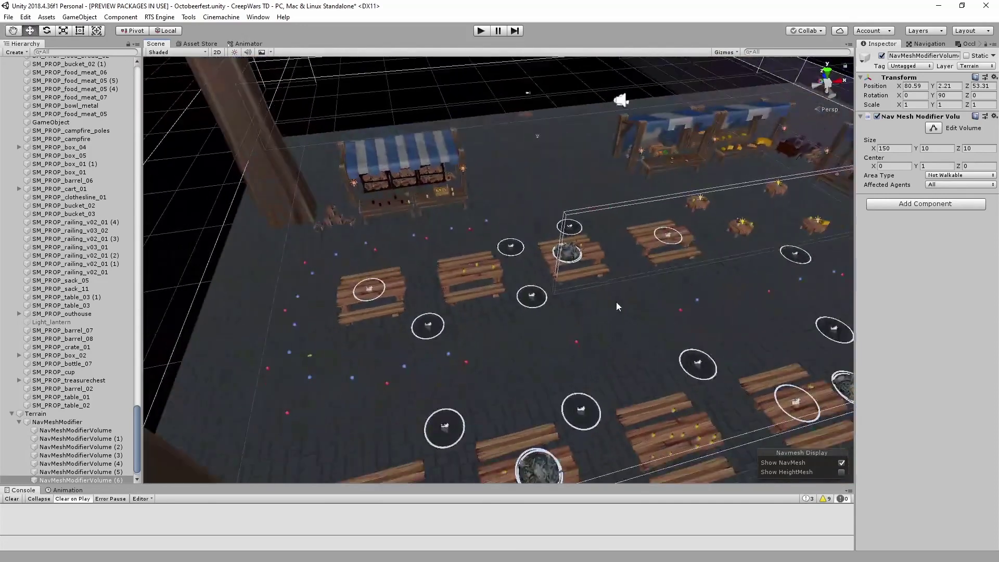
middle_click_drag(616, 301, 503, 352)
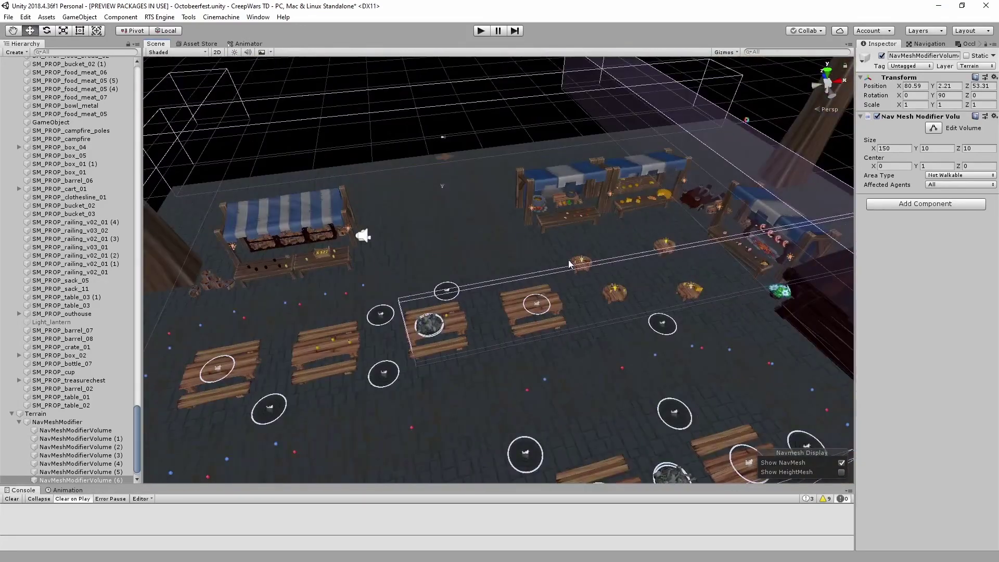
scroll(573, 266, "down", 1)
middle_click_drag(552, 299, 471, 263)
right_click_drag(504, 229, 448, 274)
middle_click_drag(448, 274, 521, 286)
Rebake the Terrain's NavMesh Surface with all the duplicated Not Walkable volumes
left_click(521, 286)
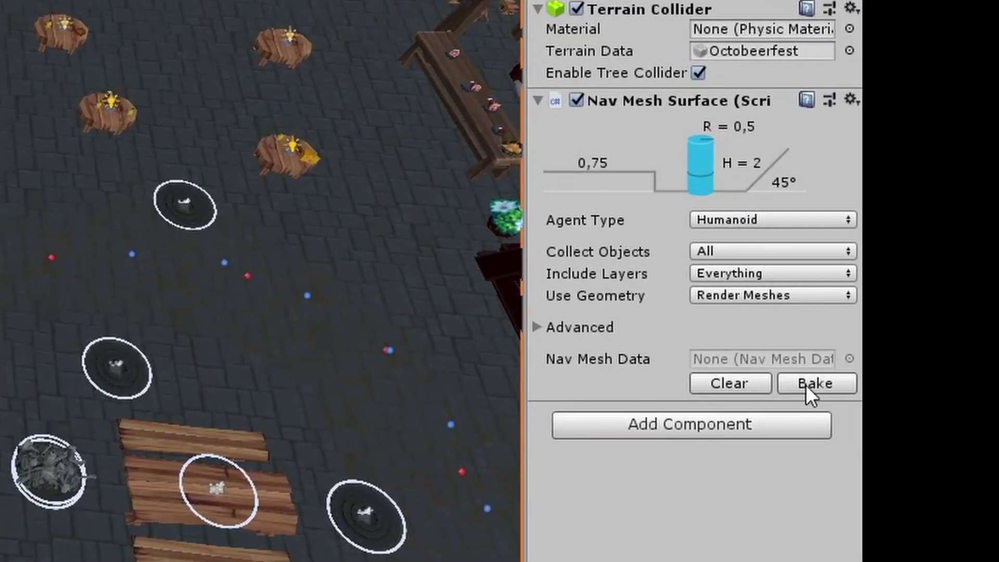
left_click(805, 383)
middle_click_drag(295, 320, 692, 292)
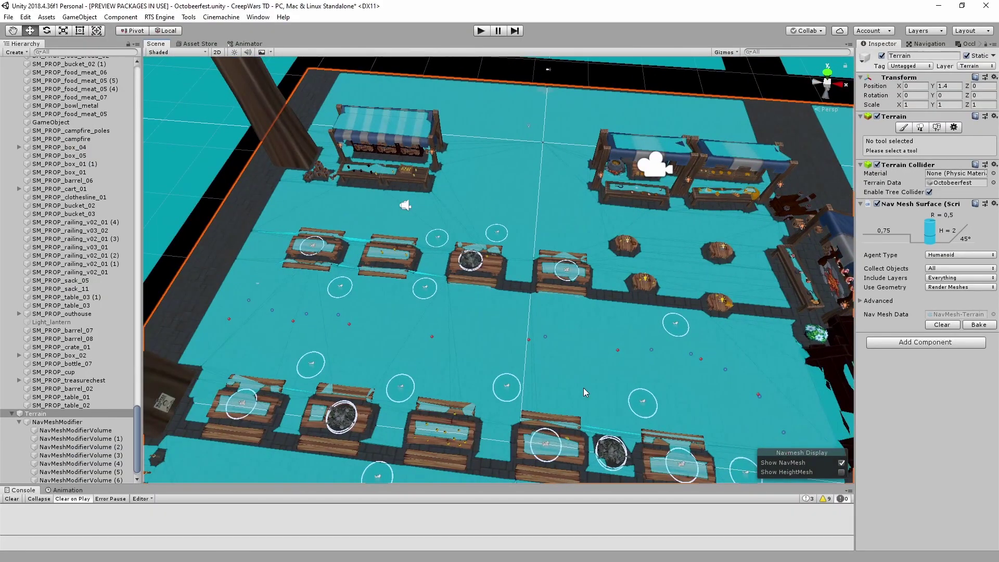
Examine the rebaked NavMesh along the blocked table rows, the open passages and the waypoint path
scroll(582, 388, "up", 5)
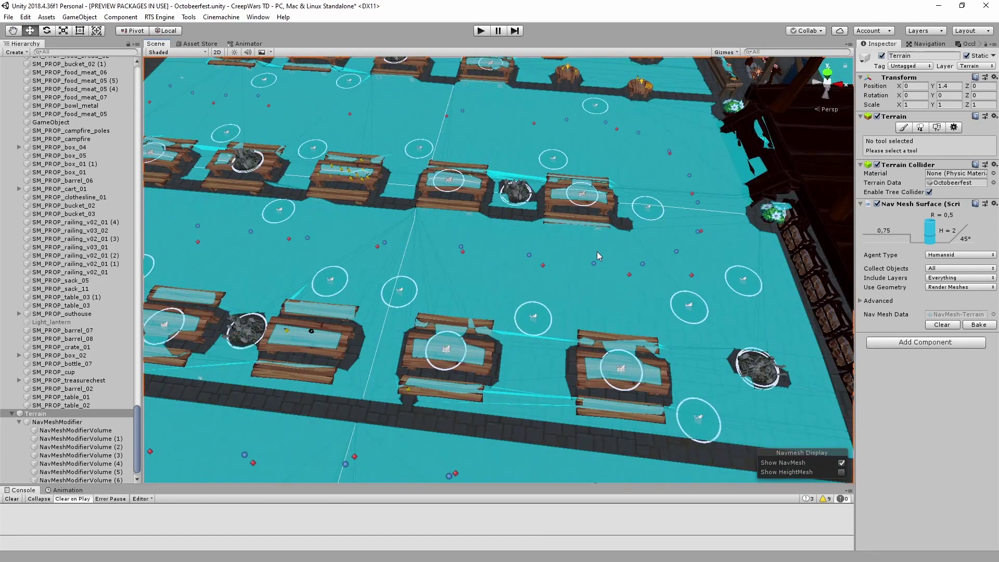
middle_click_drag(548, 243, 814, 225)
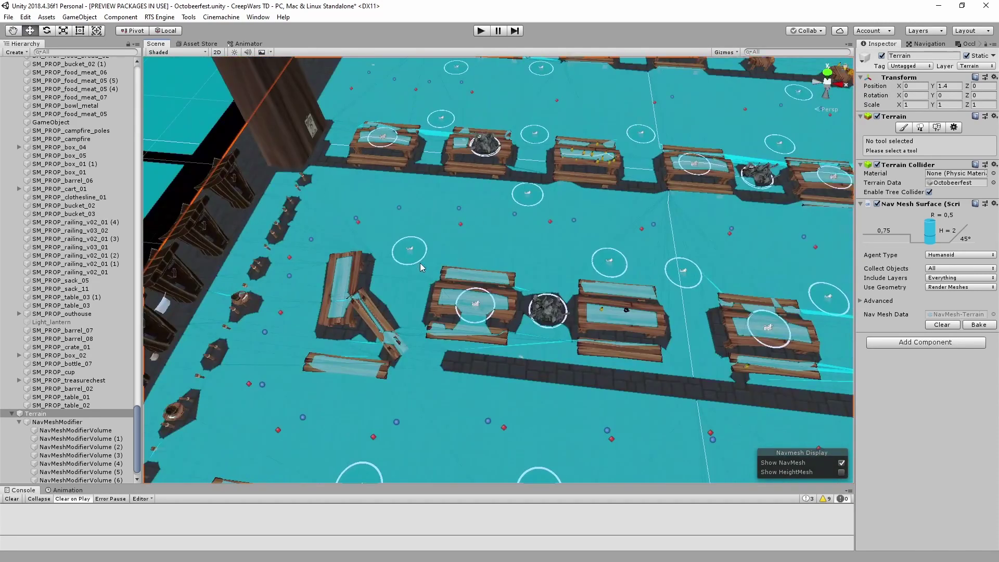
middle_click_drag(518, 223, 388, 441)
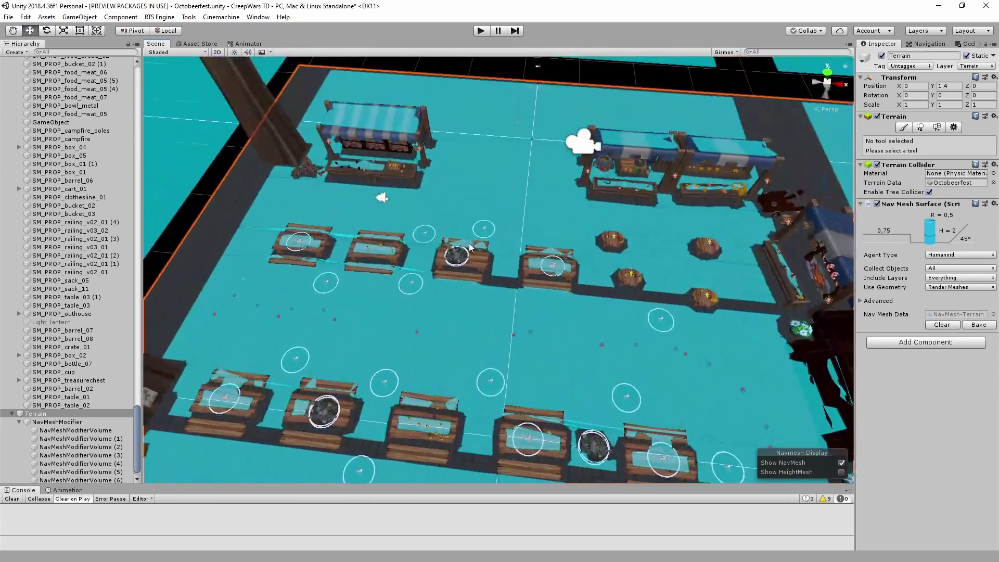
scroll(435, 230, "up", 3)
middle_click_drag(322, 275, 453, 255)
right_click_drag(454, 254, 493, 260)
middle_click_drag(493, 260, 509, 233)
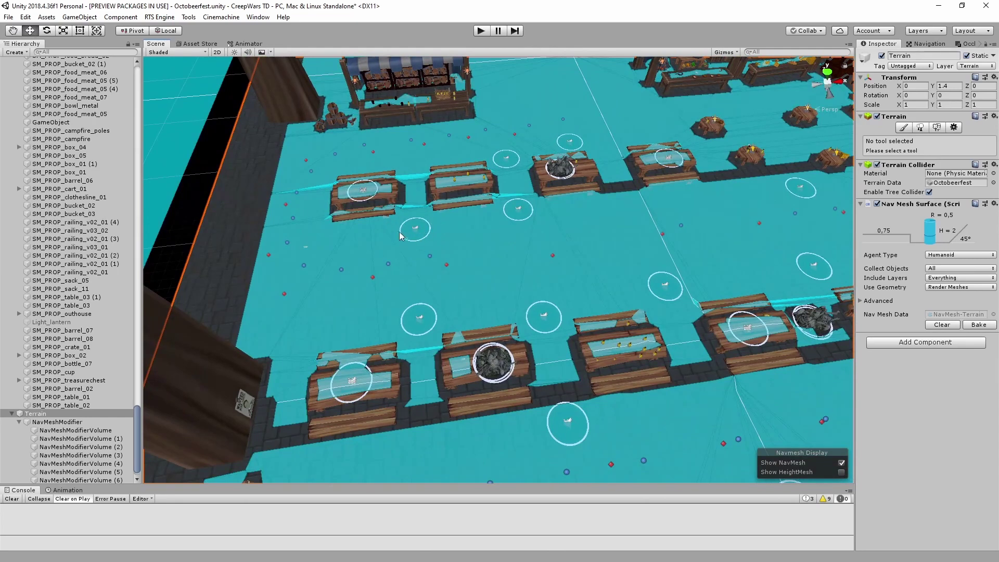
right_click_drag(550, 251, 408, 251)
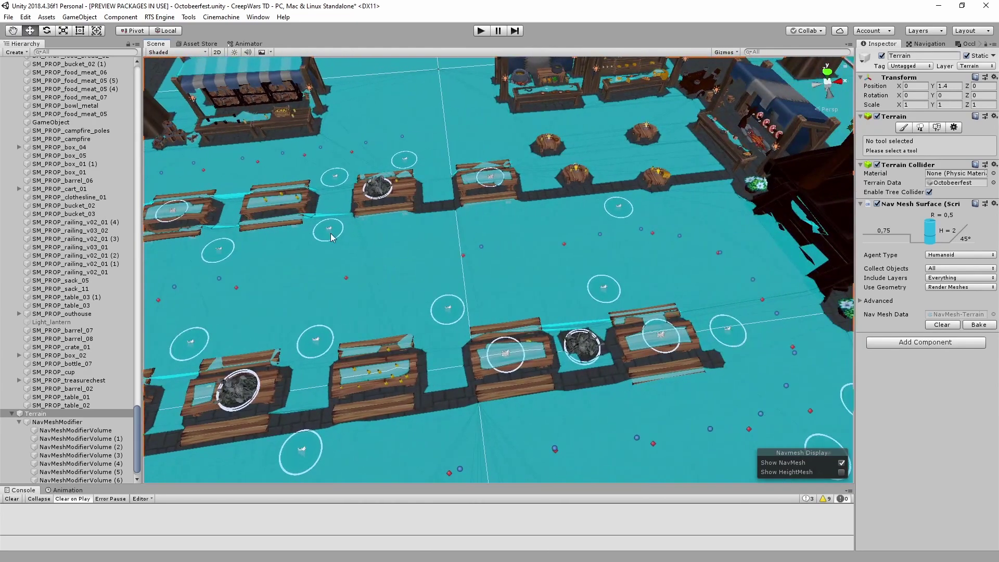
middle_click_drag(331, 233, 468, 141)
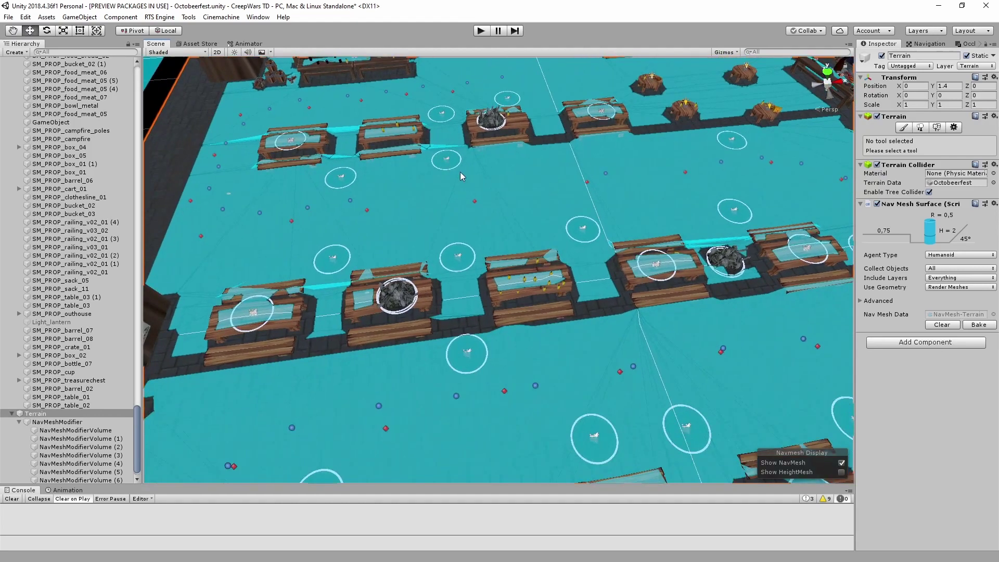
middle_click_drag(440, 170, 496, 173)
scroll(448, 140, "down", 3)
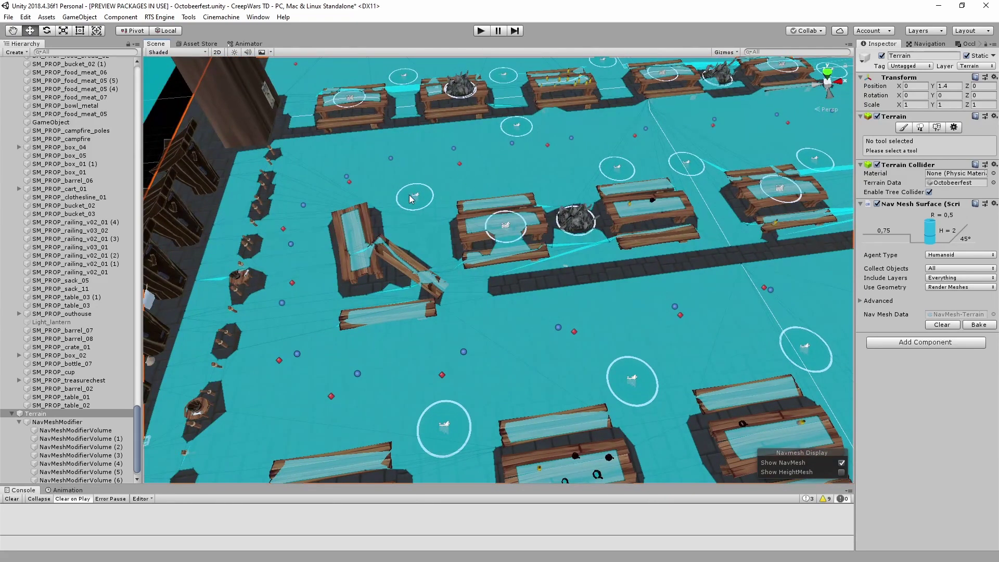
Examine the NavMesh around the overturned table and the blocked strip along the middle table row
middle_click_drag(449, 338, 355, 297)
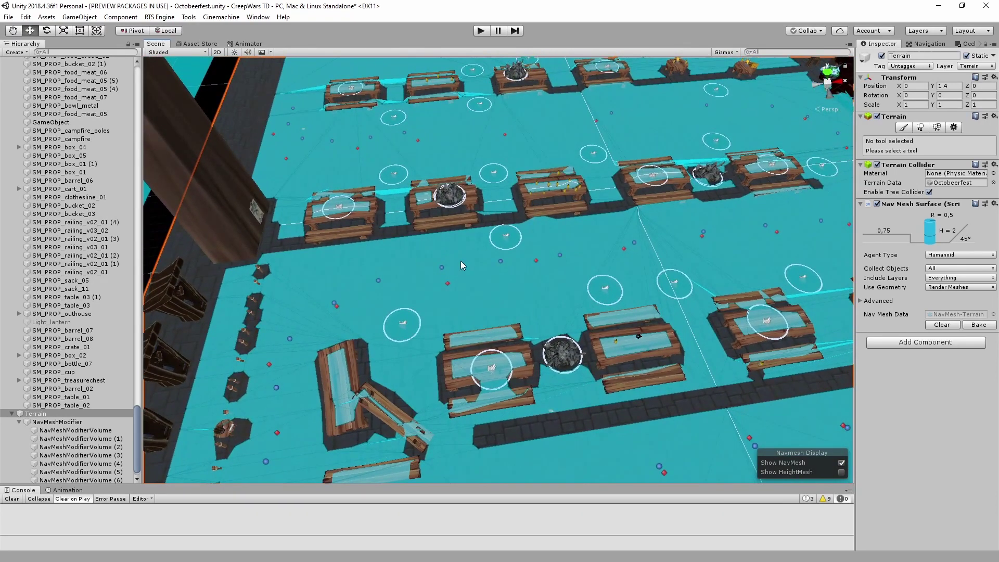
middle_click_drag(460, 263, 431, 166)
middle_click_drag(391, 226, 294, 364)
right_click_drag(572, 241, 526, 245)
middle_click_drag(526, 245, 513, 161)
scroll(329, 207, "down", 5)
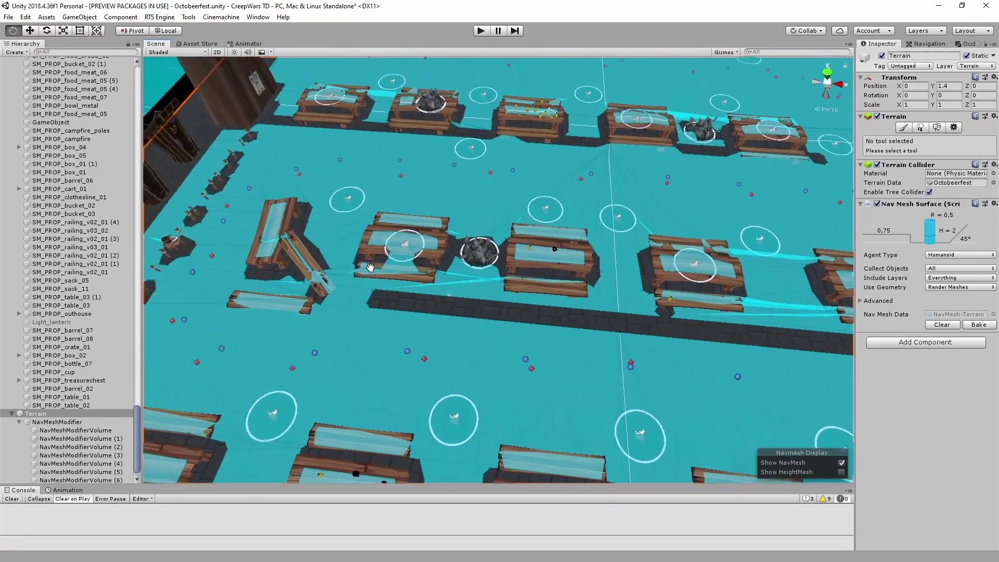
scroll(436, 223, "up", 5)
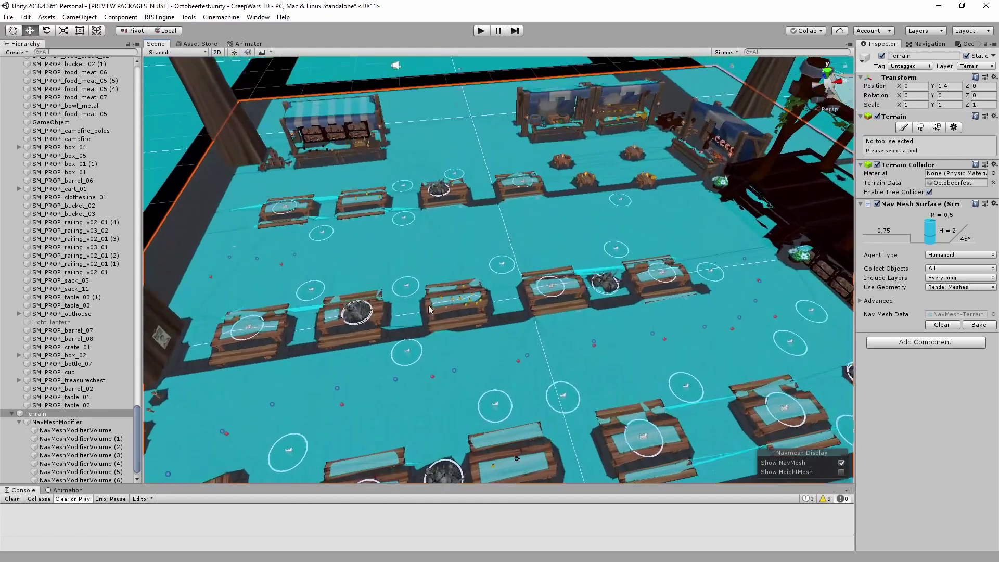
Inspect the NavMesh from the back table rows and stalls to the terrain's side border and the area beyond it
middle_click_drag(439, 214, 538, 253)
mouse_move(538, 253)
left_mouse_down("alt")
mouse_move(578, 259)
mouse_move(336, 288)
mouse_move(552, 243)
mouse_move(545, 265)
left_mouse_up("alt")
scroll(543, 261, "down", 6)
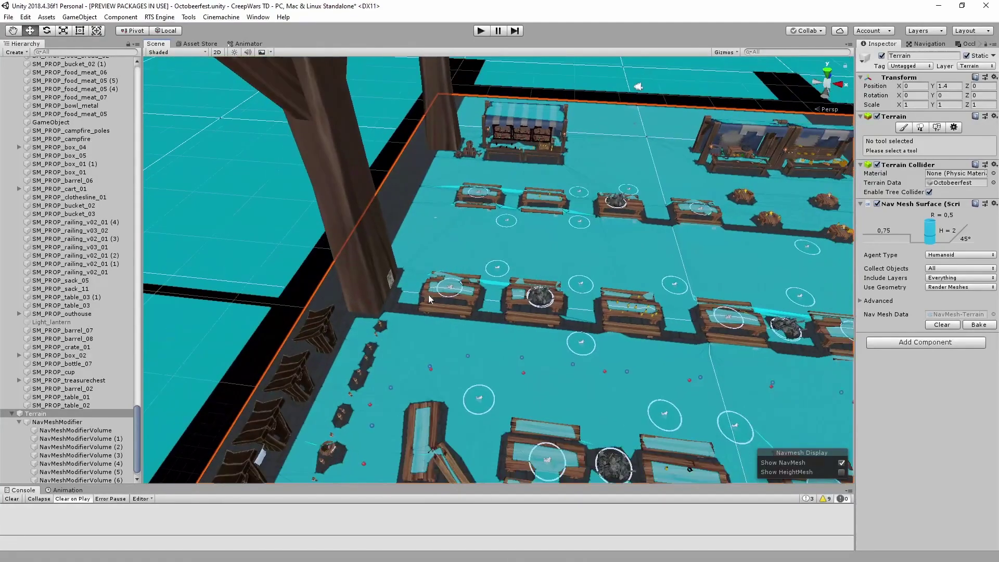
middle_click_drag(396, 289, 645, 266)
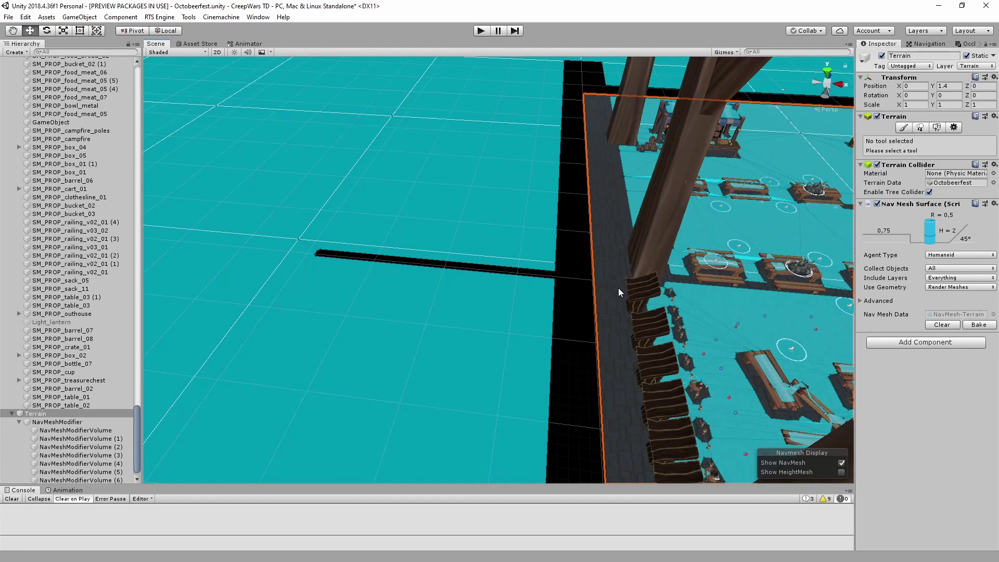
middle_click_drag(741, 305, 413, 260)
right_click_drag(414, 260, 413, 245)
left_click_drag(414, 246, 583, 259, "alt")
middle_click_drag(431, 280, 525, 226)
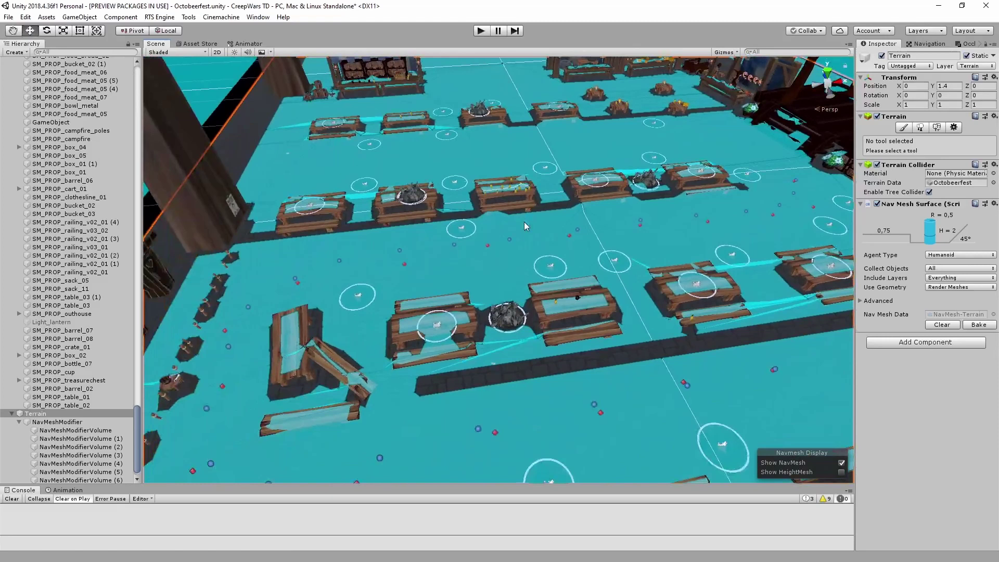
Review the first NavMeshModifierVolume's Area Type setting and examine the volume's course along the table row
left_click(63, 430)
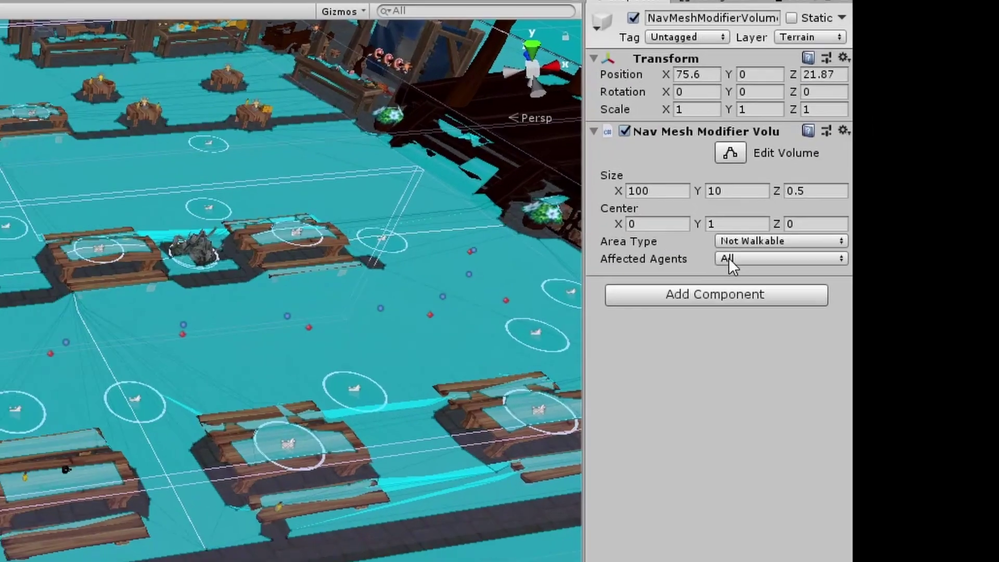
left_click(946, 176)
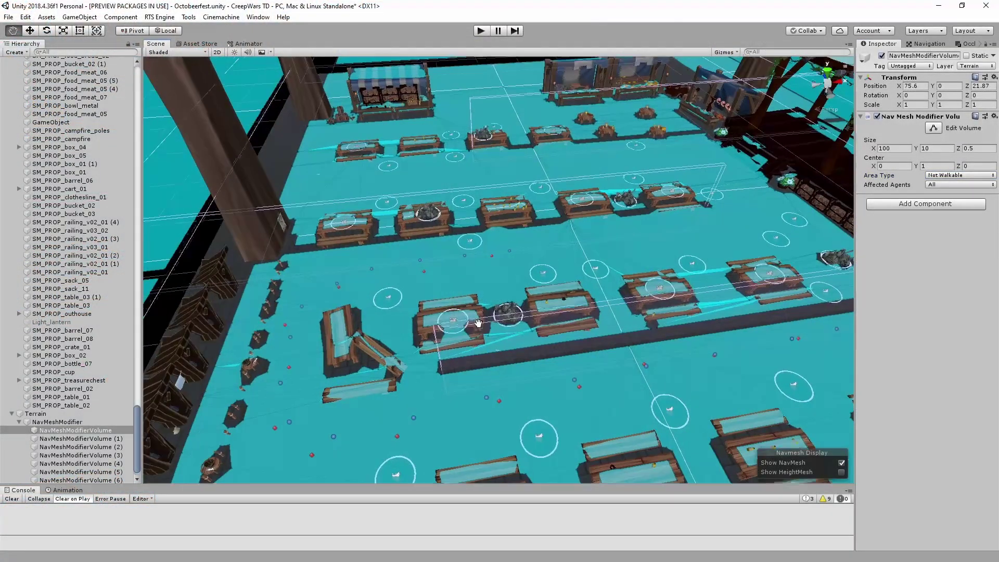
middle_click_drag(477, 323, 489, 354)
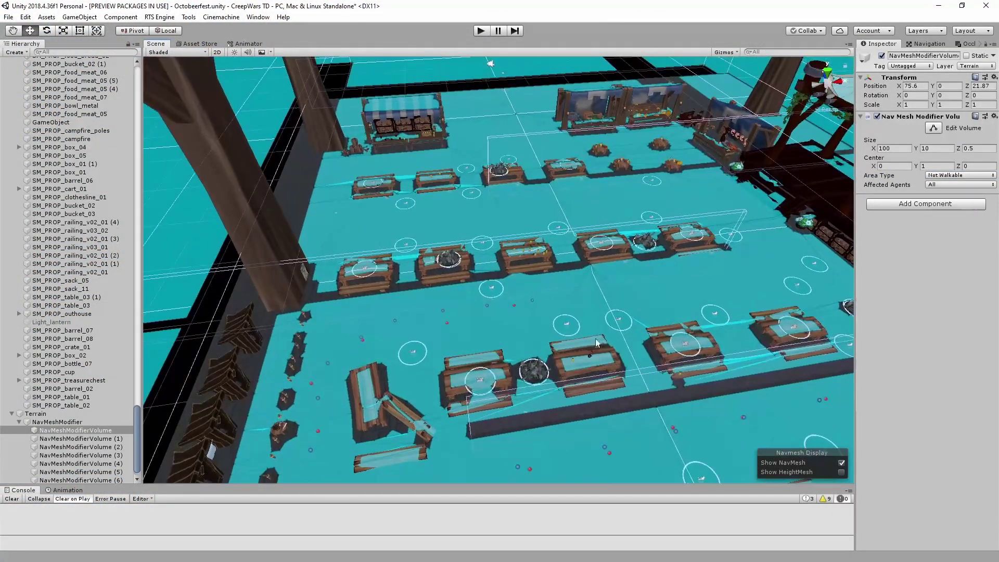
middle_click_drag(460, 284, 533, 231)
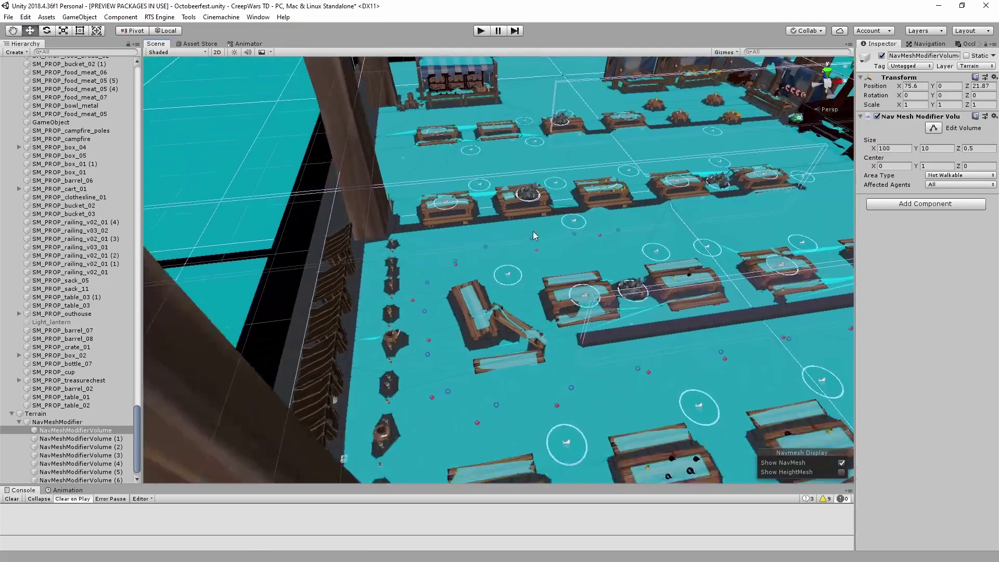
right_click_drag(532, 231, 623, 242)
middle_click_drag(388, 145, 454, 198)
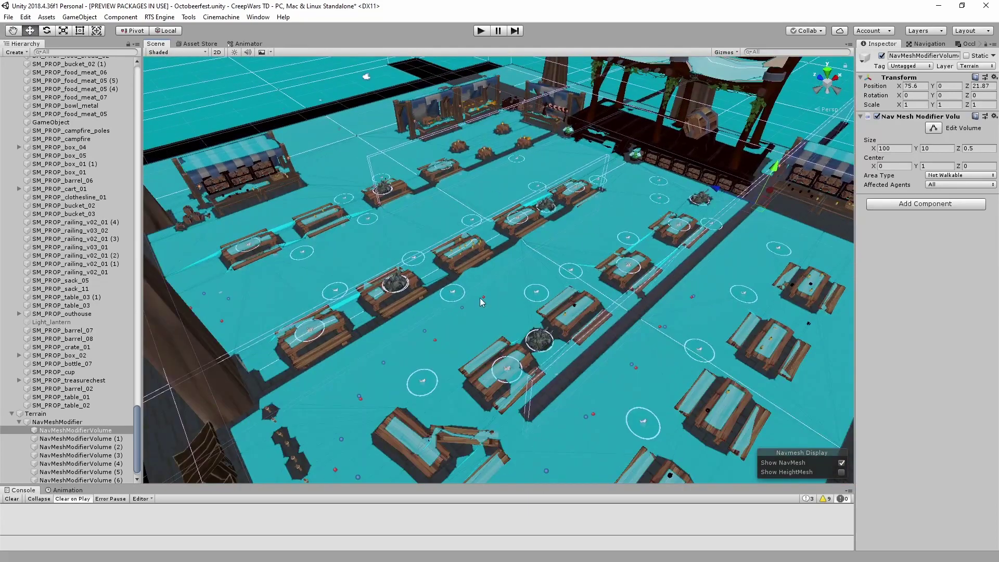
middle_click_drag(546, 291, 502, 278)
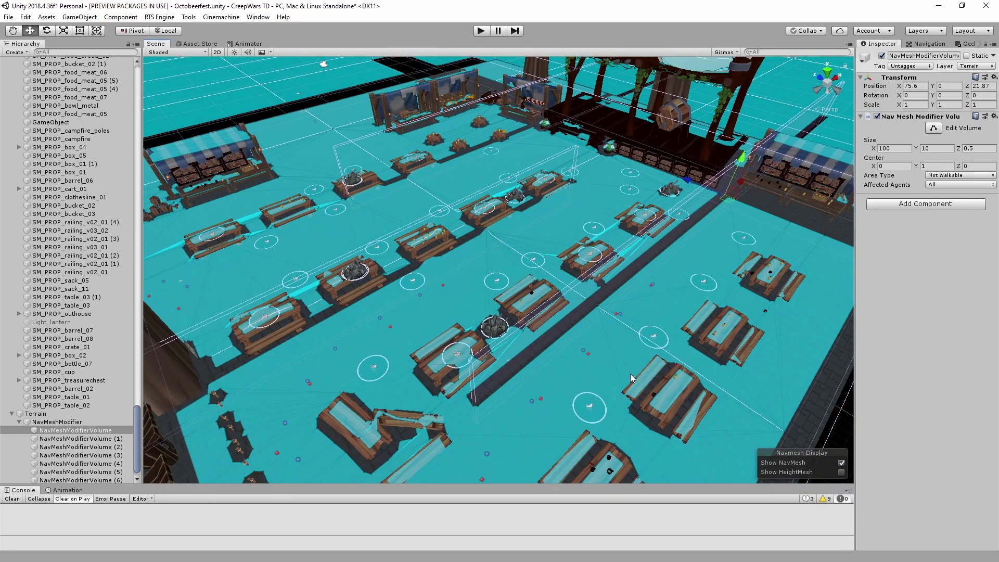
middle_click_drag(534, 292, 598, 387)
right_click_drag(598, 388, 456, 310)
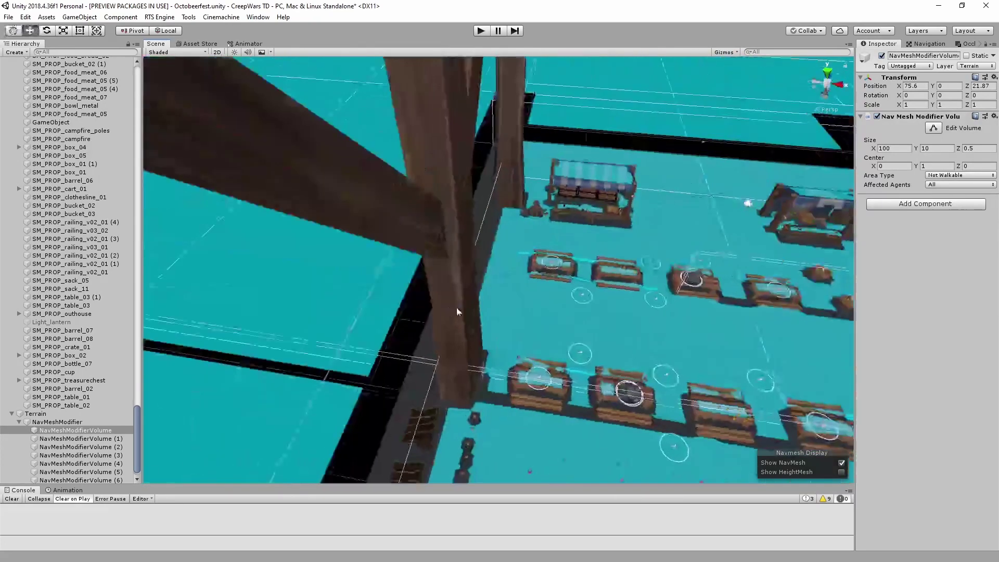
middle_click_drag(536, 328, 369, 292)
left_click_drag(369, 293, 472, 258, "alt")
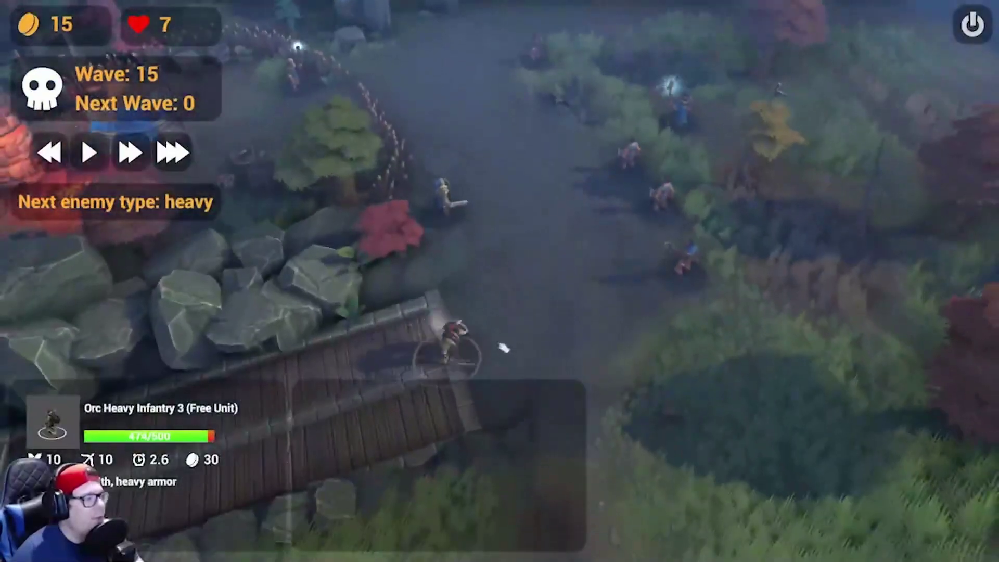
Switch to the running tower-defense game, select the Orc Heavy Infantry 3 enemy and follow its movement along the path
key("w")
key("d")
left_click(363, 296)
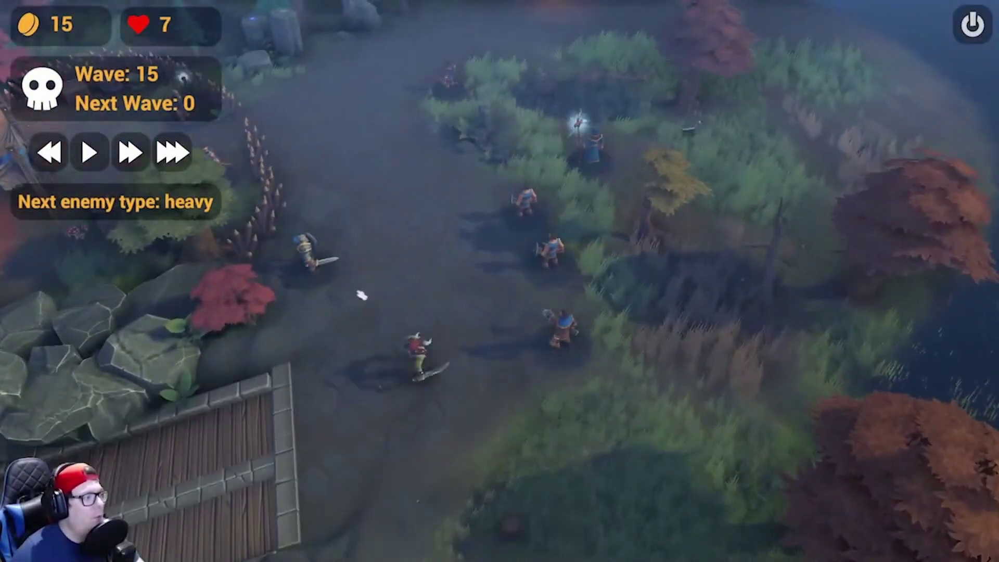
left_click(420, 338)
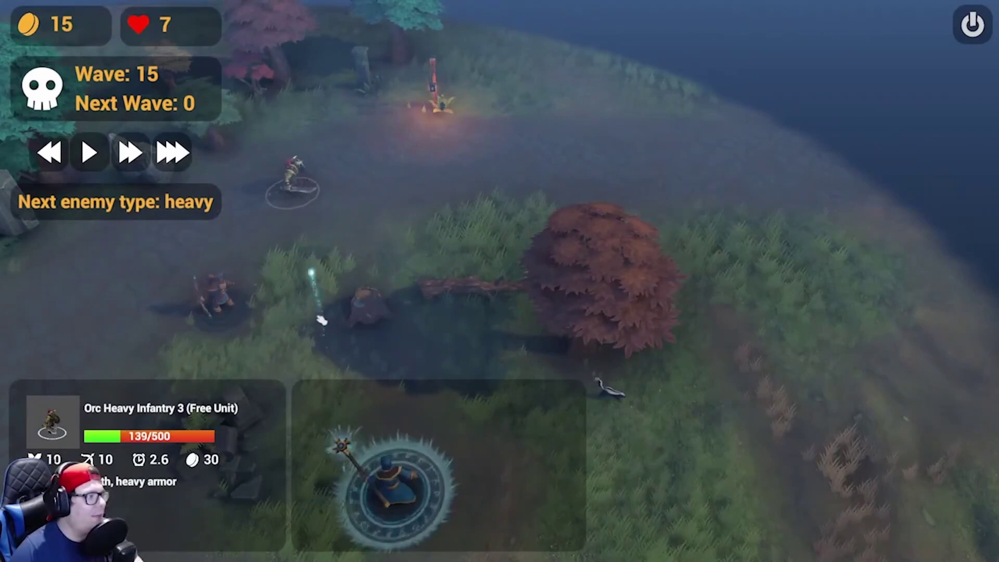
left_click(229, 294)
left_click(401, 173)
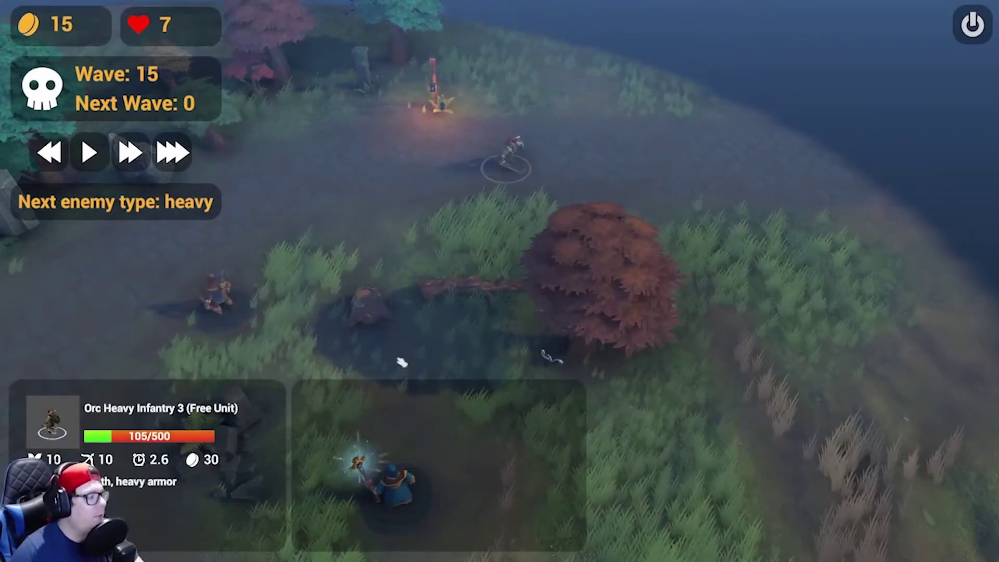
key("w")
key("s")
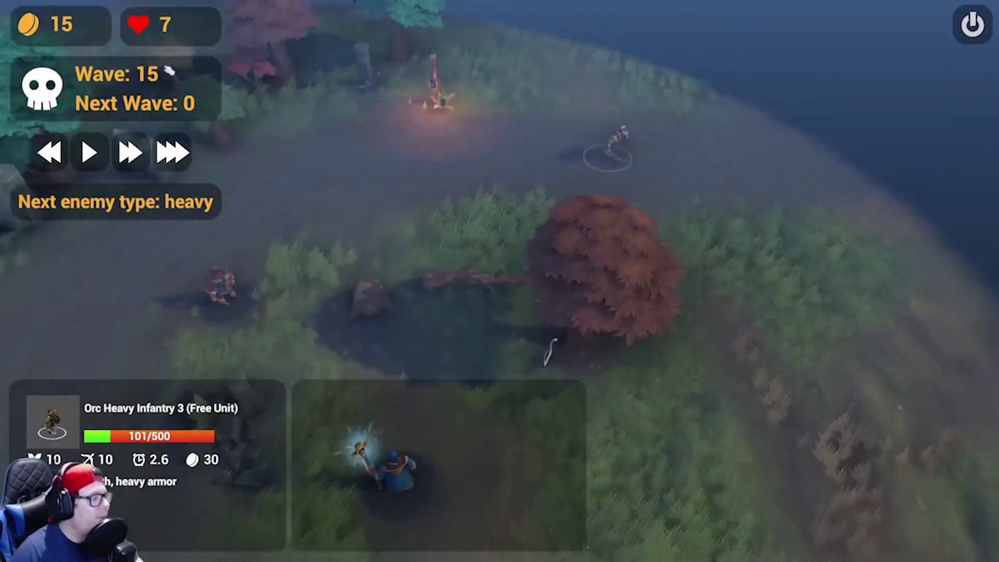